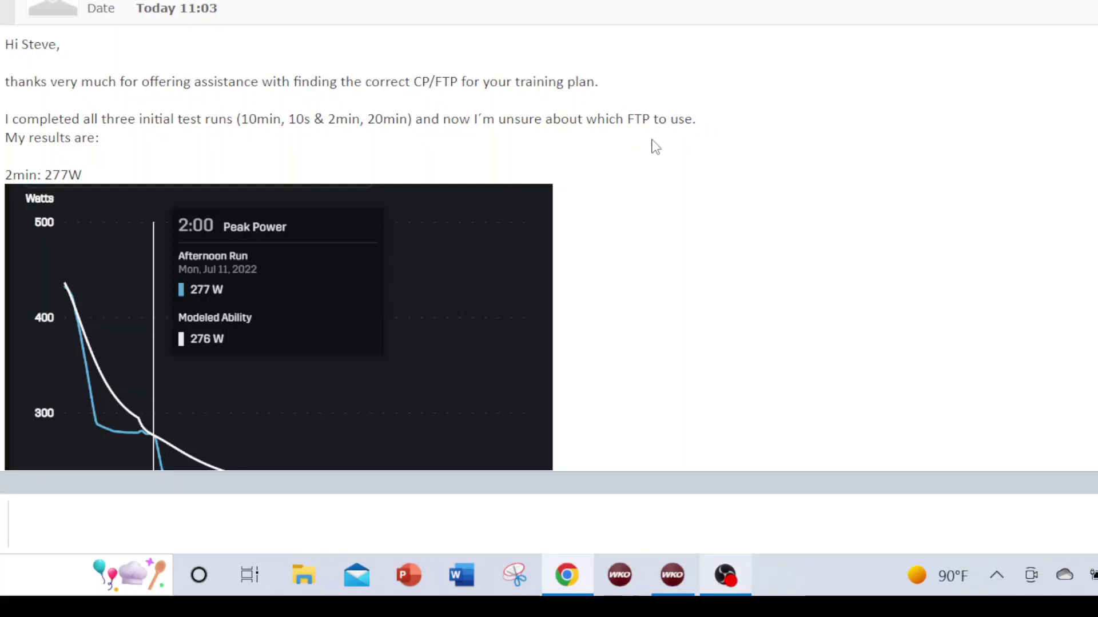
Read the 2min 277 W, 10min 217 W and 20min 214 W charts, down to the 201 W vs 207 W CP question
scroll(655, 146, down, 2)
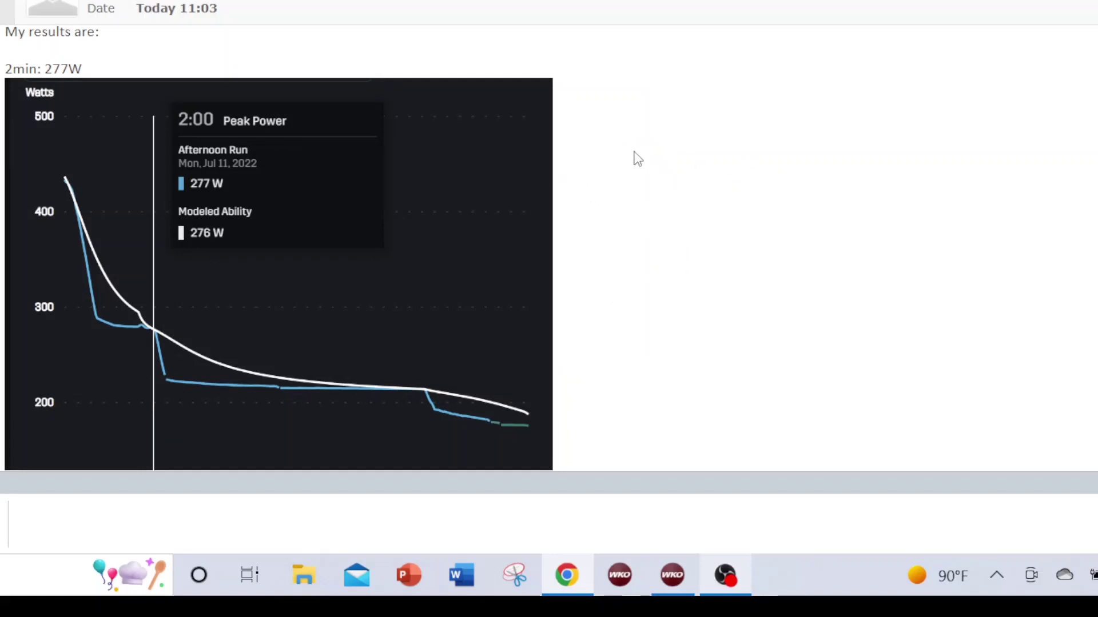
scroll(635, 159, up, 1)
scroll(601, 144, down, 2)
scroll(403, 160, down, 5)
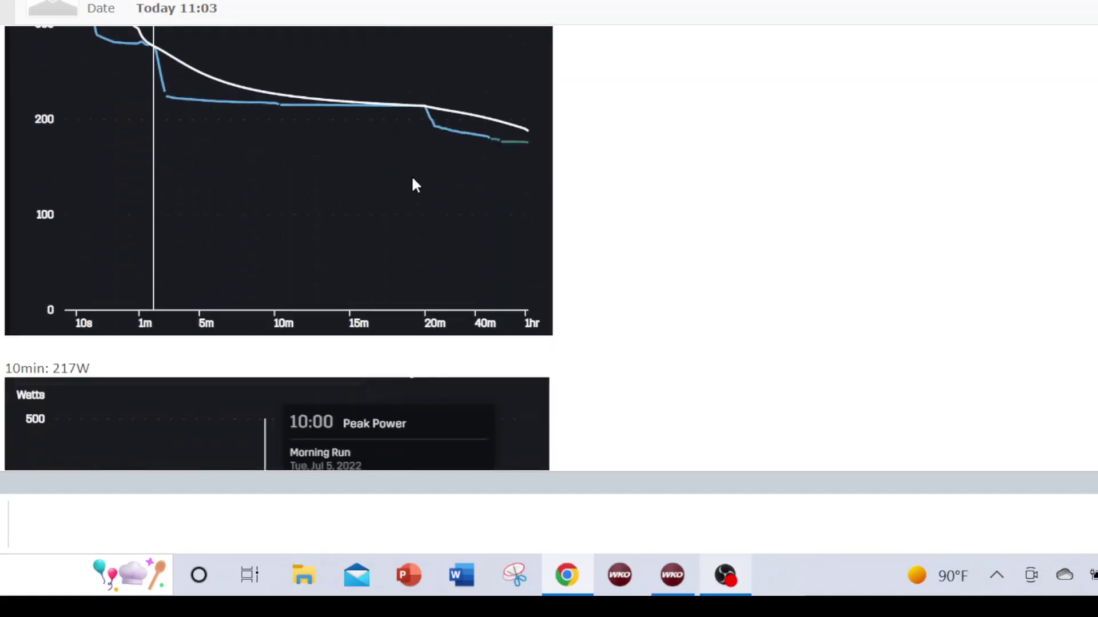
scroll(412, 182, down, 2)
scroll(404, 178, down, 2)
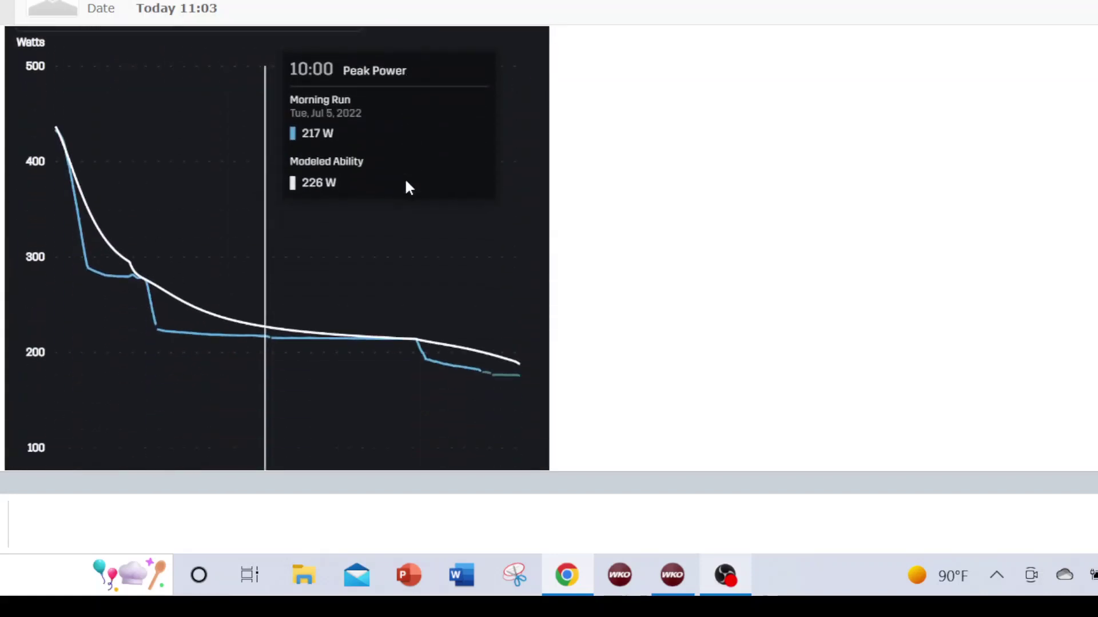
scroll(407, 186, up, 2)
scroll(669, 206, down, 5)
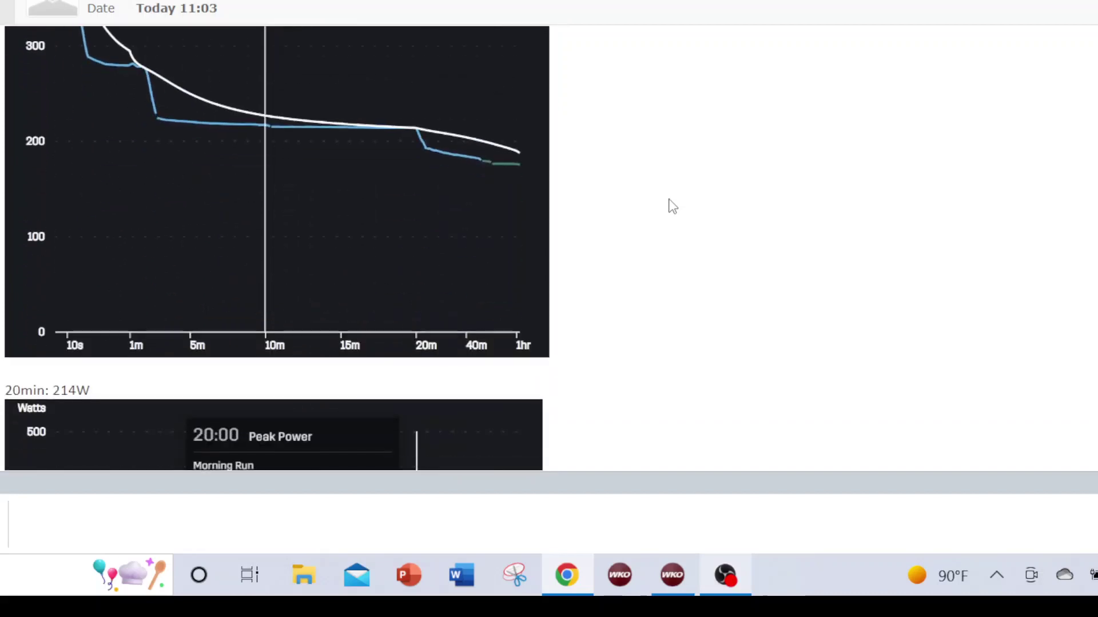
scroll(672, 206, down, 7)
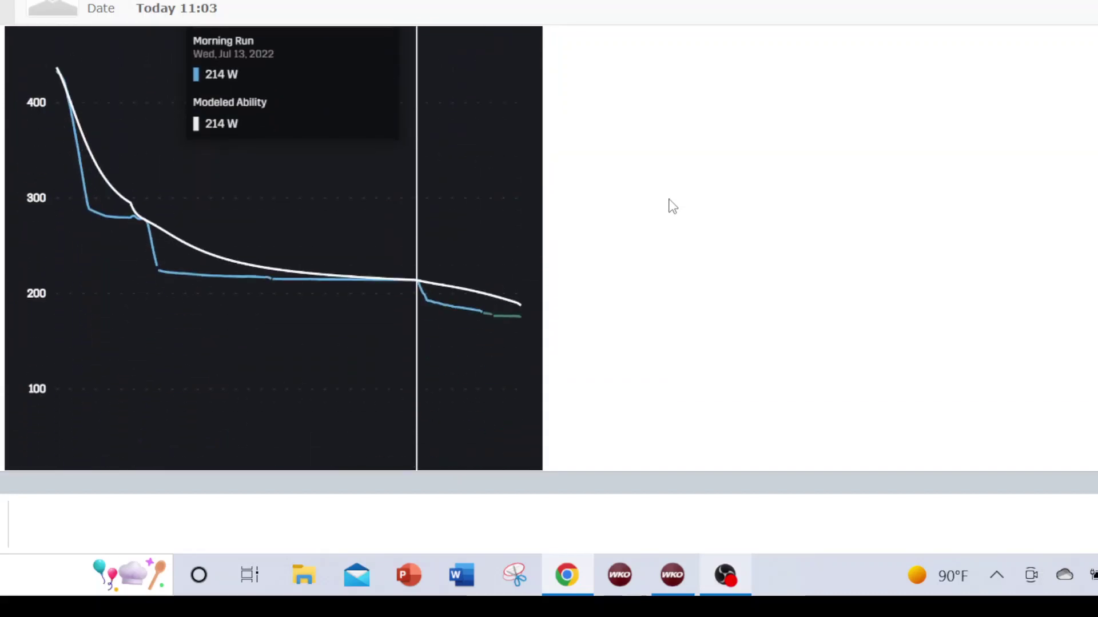
scroll(673, 206, down, 2)
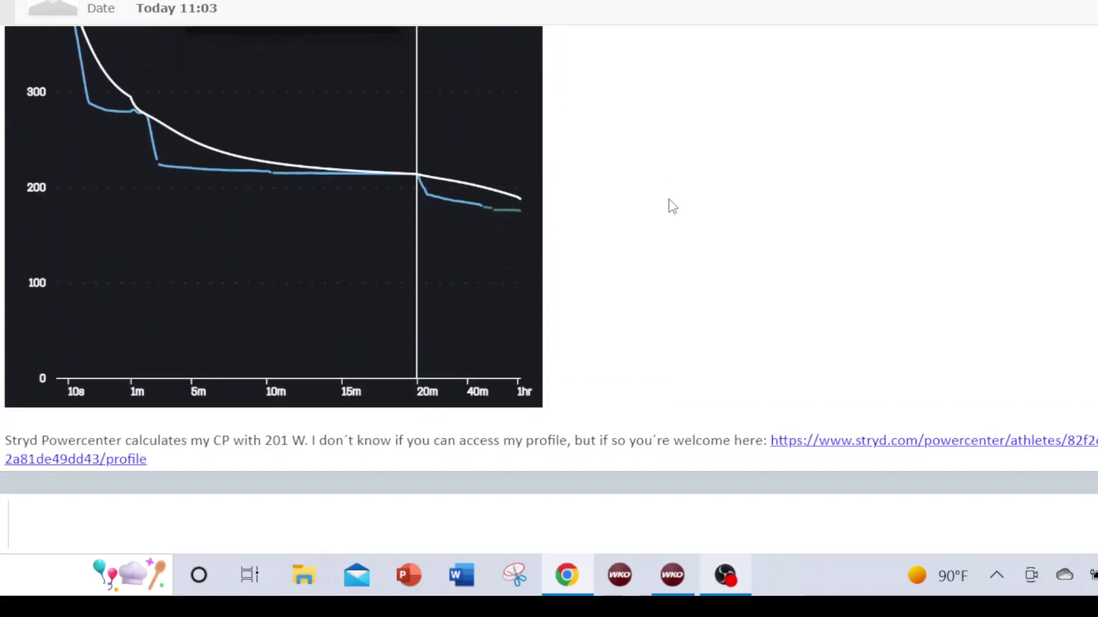
scroll(672, 205, down, 2)
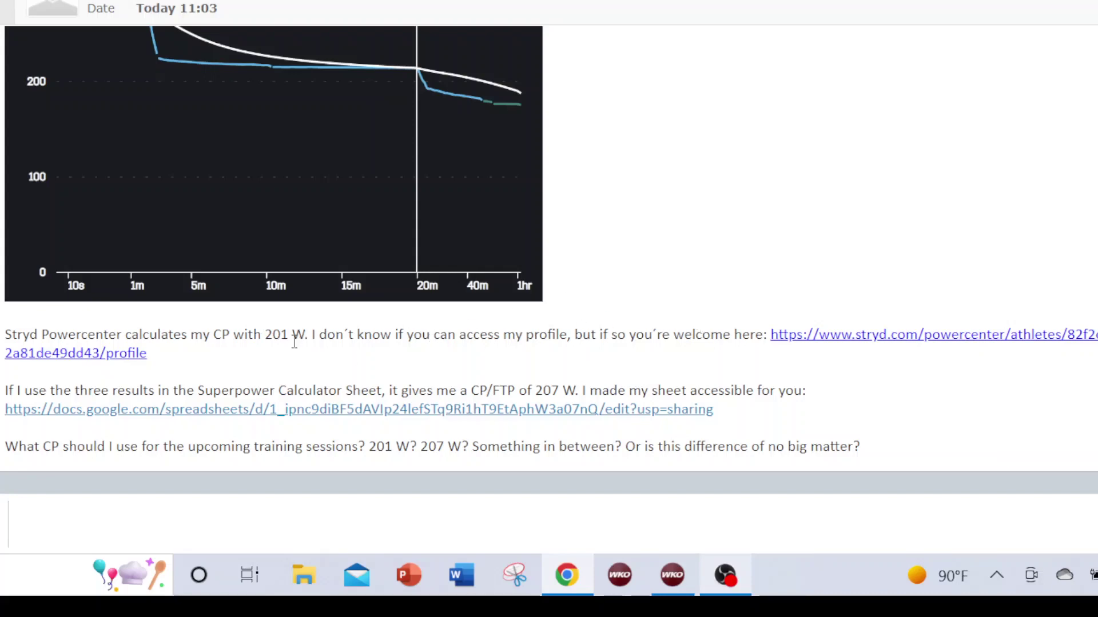
Scroll the training plan guide to its table of contents listing Testing and the Palladino calculators
scroll(495, 361, down, 2)
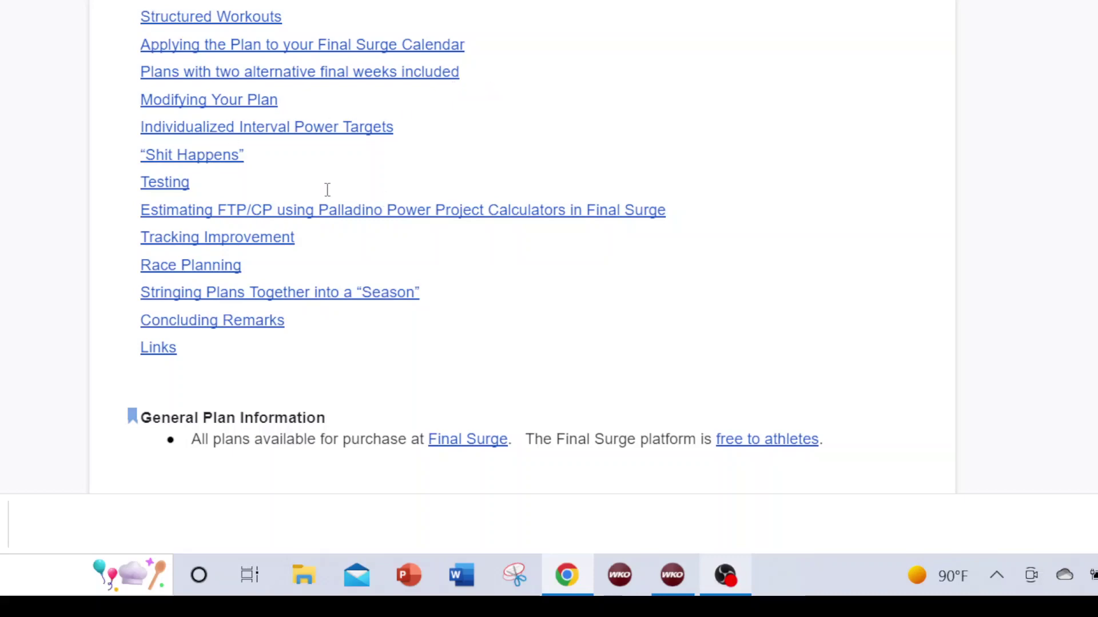
Jump to the guide's Testing section and read about auto-CP, CP test calculators and under-reported modeled CP
click(170, 185)
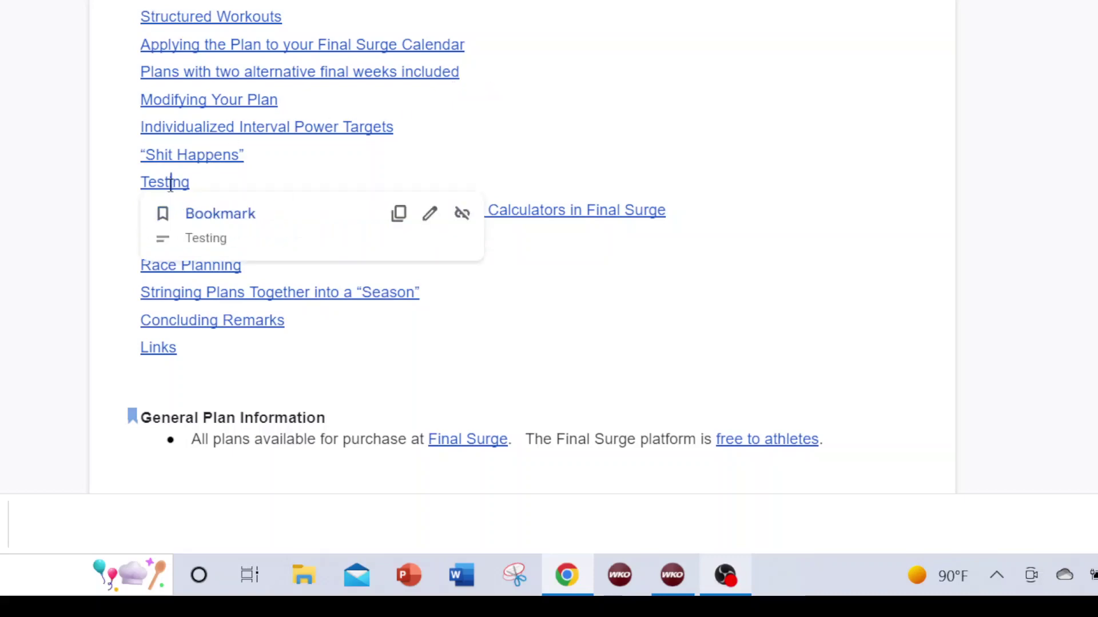
click(214, 221)
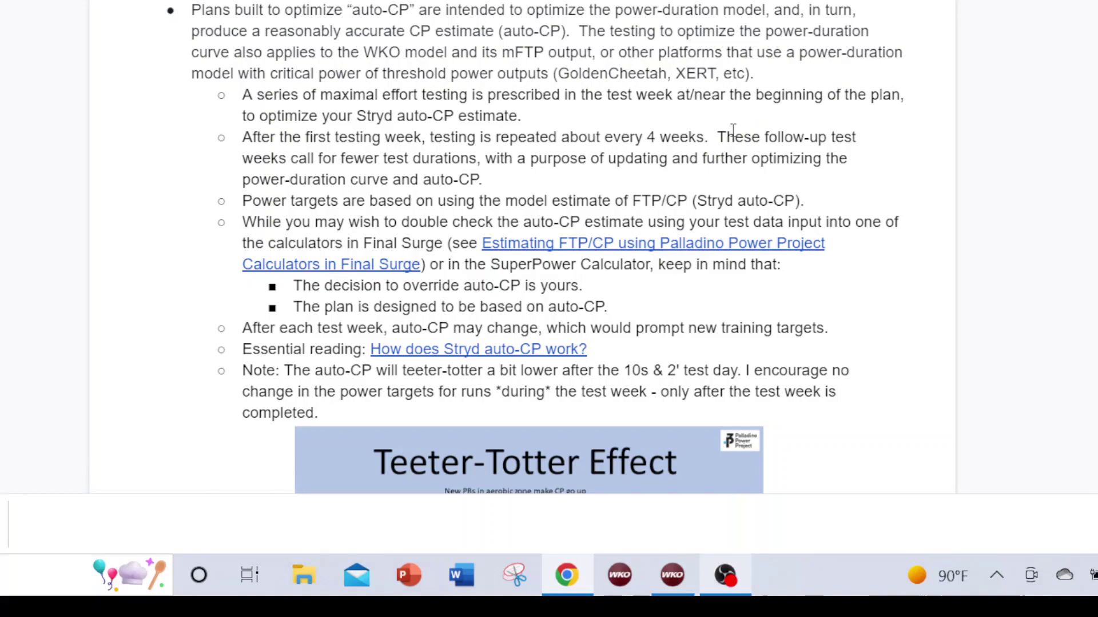
scroll(359, 78, down, 15)
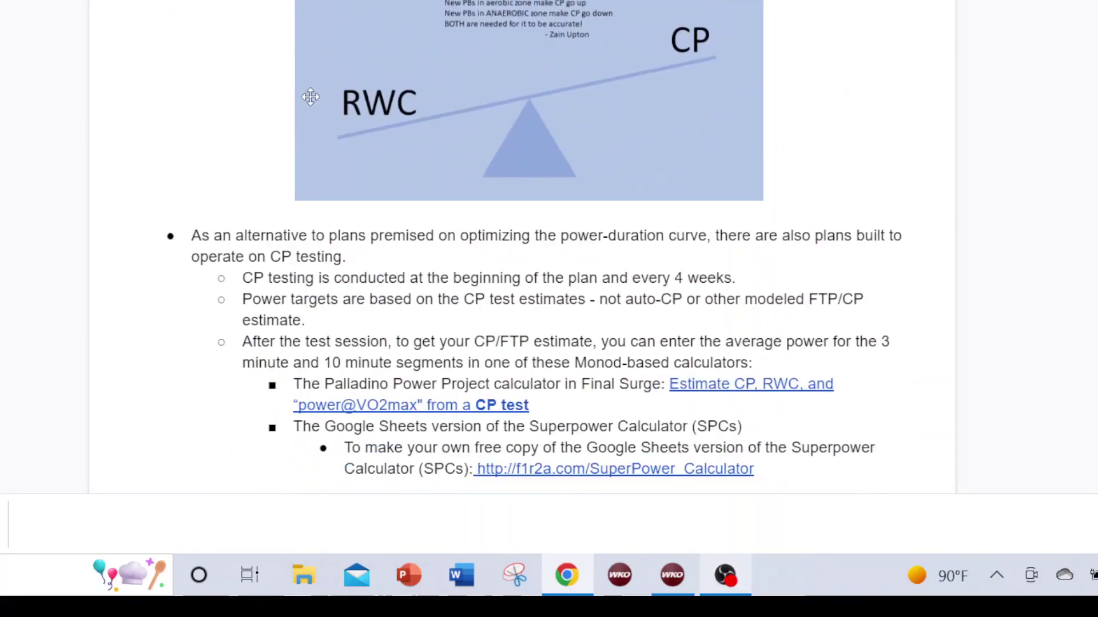
scroll(232, 123, down, 4)
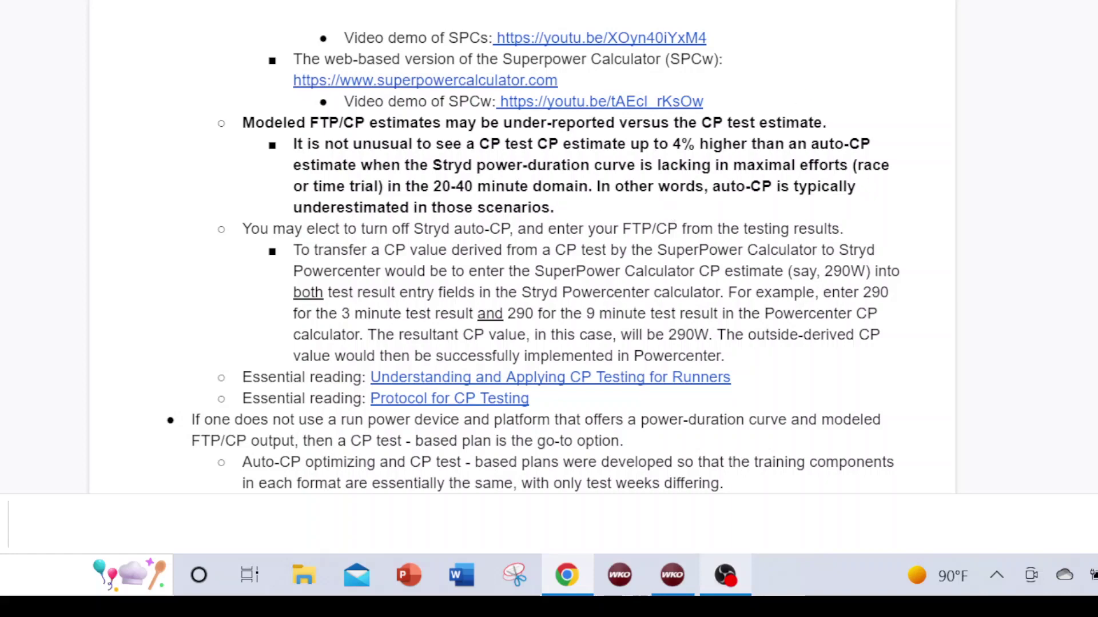
Return to the athlete's email comparing Stryd's 201 W CP with the calculator sheet's 207 W
key(ctrl+Tab)
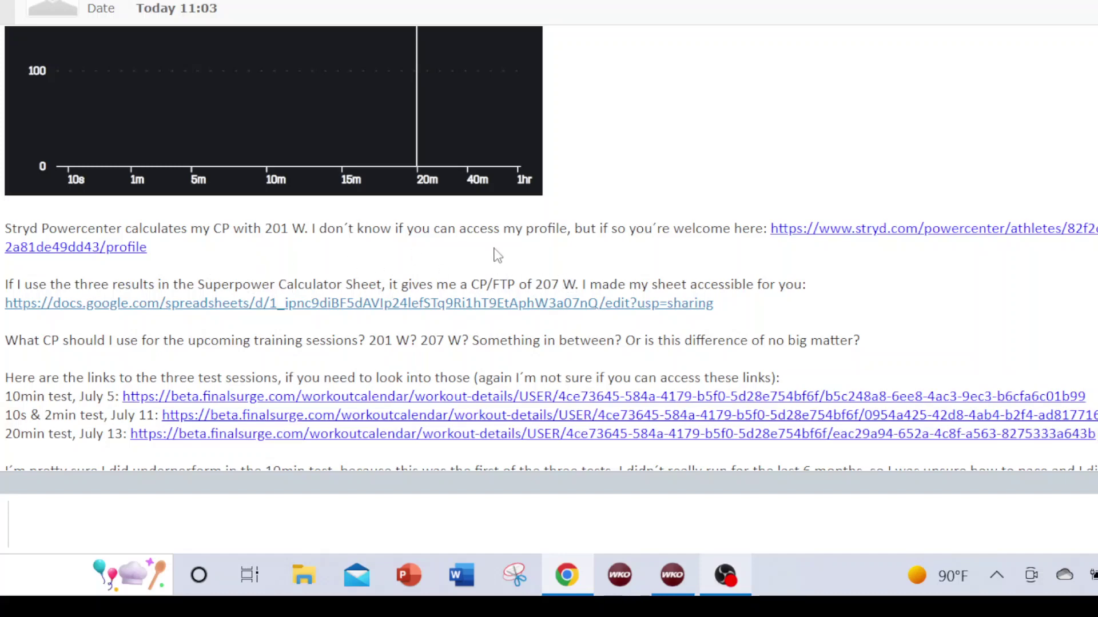
scroll(852, 183, up, 2)
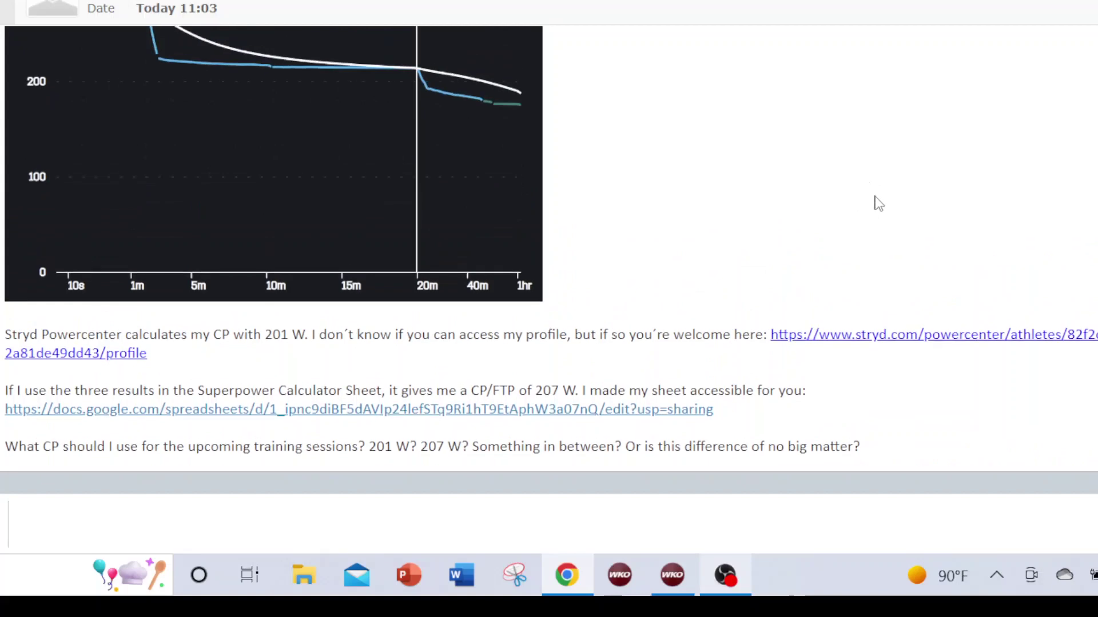
scroll(873, 206, up, 2)
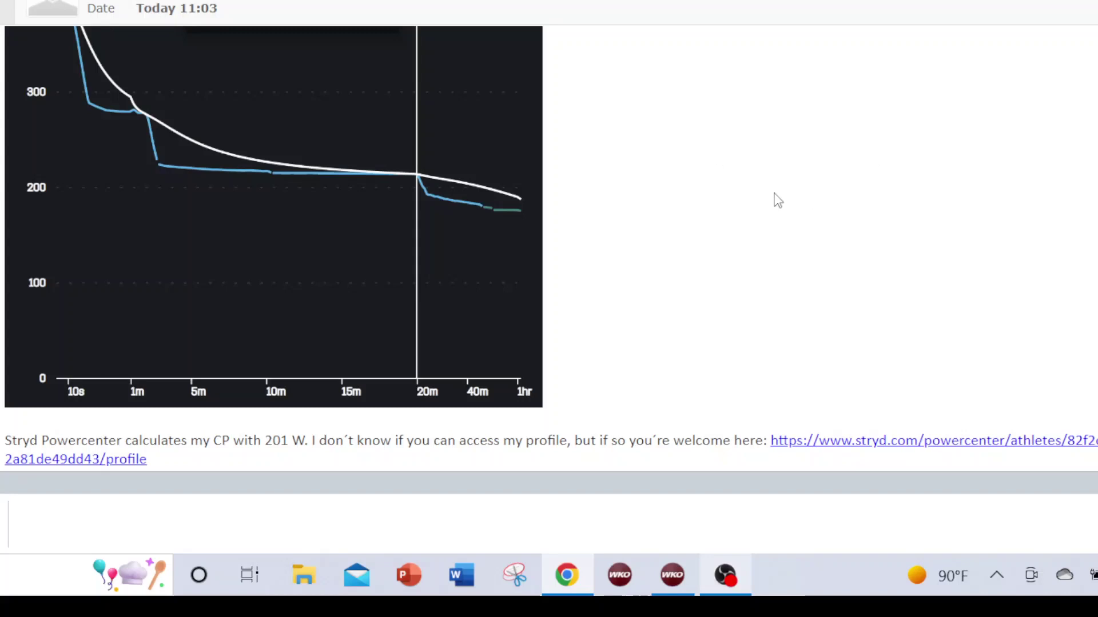
Re-check the email's 2min, 10min and 20min power charts before moving to the Palladino calculators
scroll(797, 251, up, 2)
scroll(812, 269, up, 18)
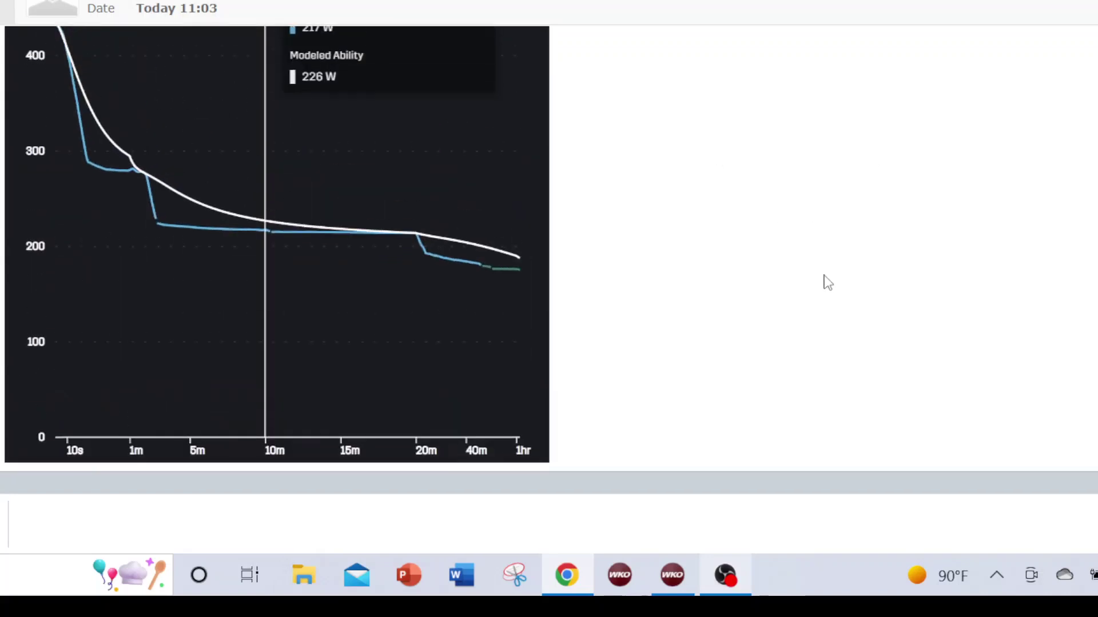
scroll(830, 286, up, 4)
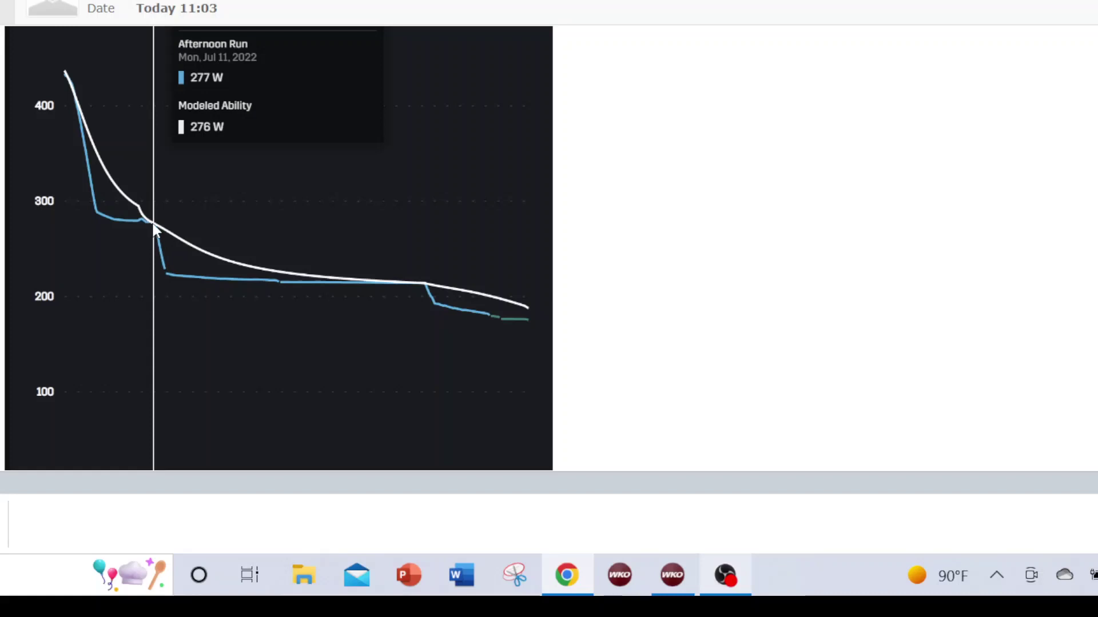
scroll(159, 291, down, 2)
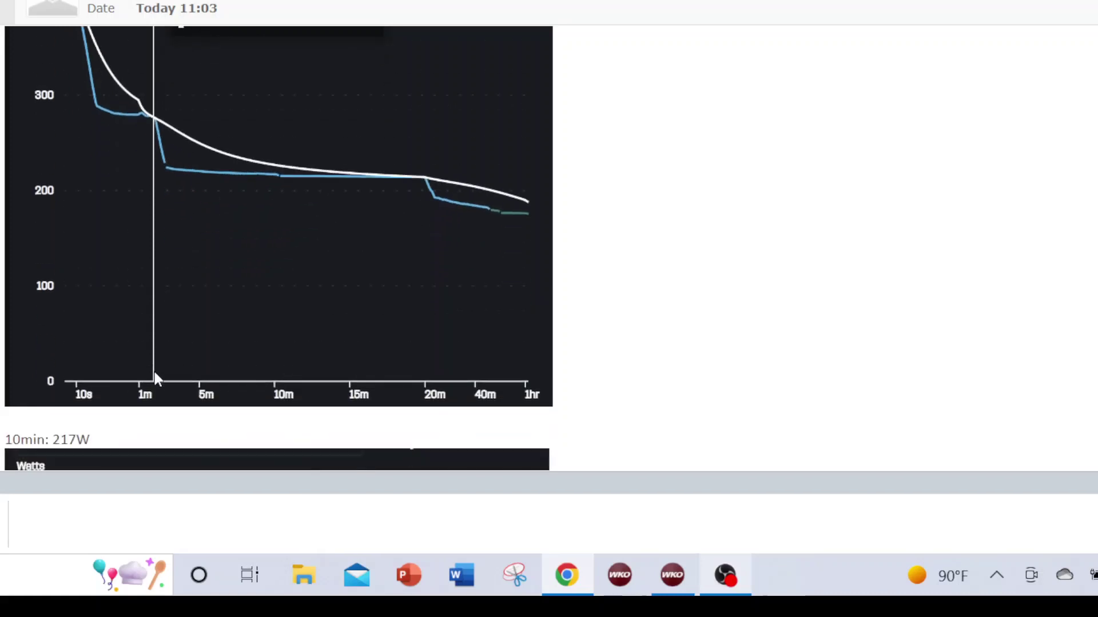
scroll(155, 233, up, 2)
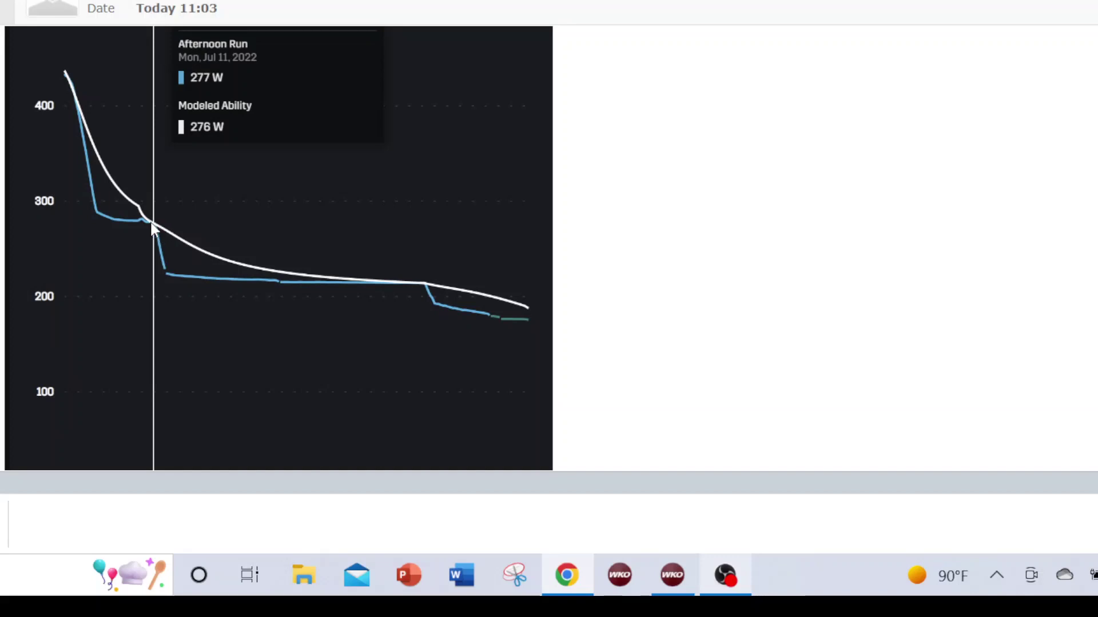
scroll(423, 289, down, 5)
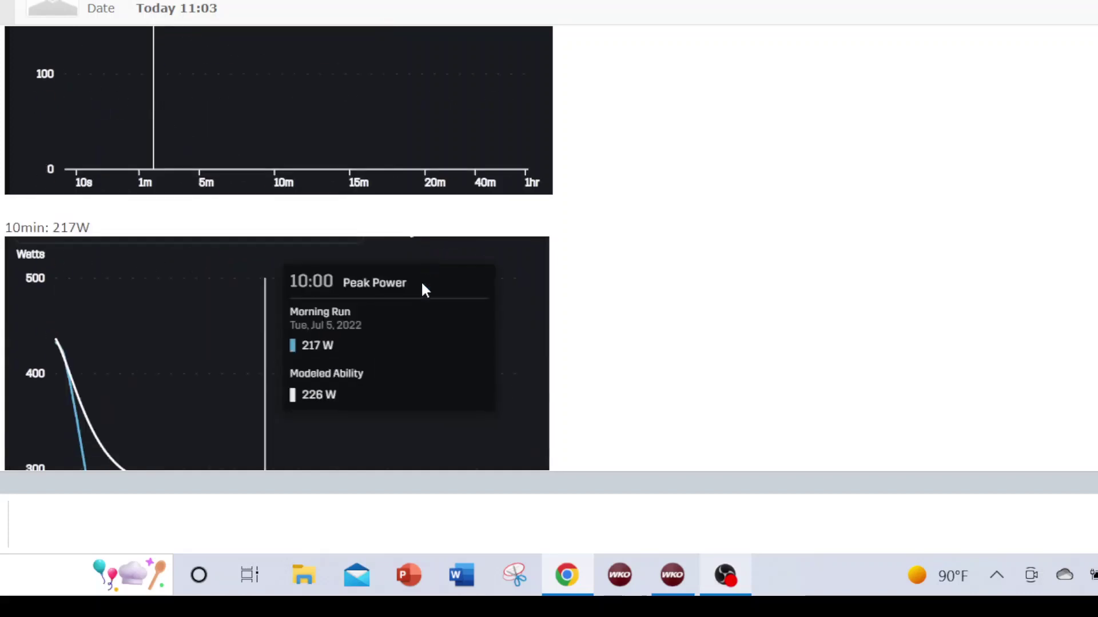
scroll(423, 288, up, 1)
scroll(423, 288, down, 2)
scroll(423, 286, down, 4)
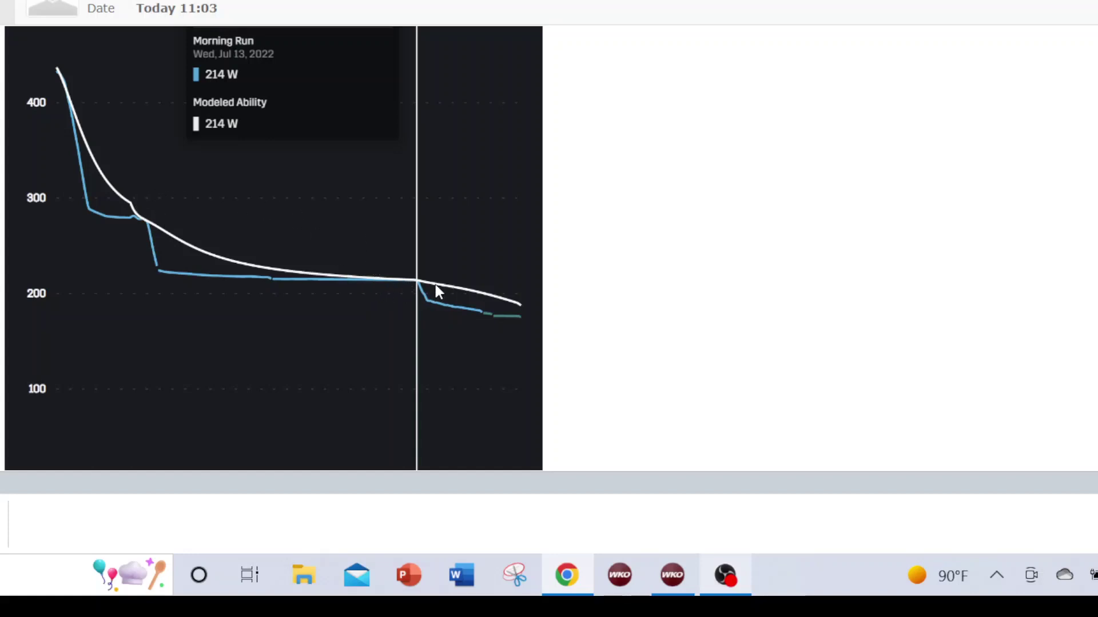
scroll(436, 290, up, 2)
scroll(435, 286, up, 4)
scroll(437, 326, down, 6)
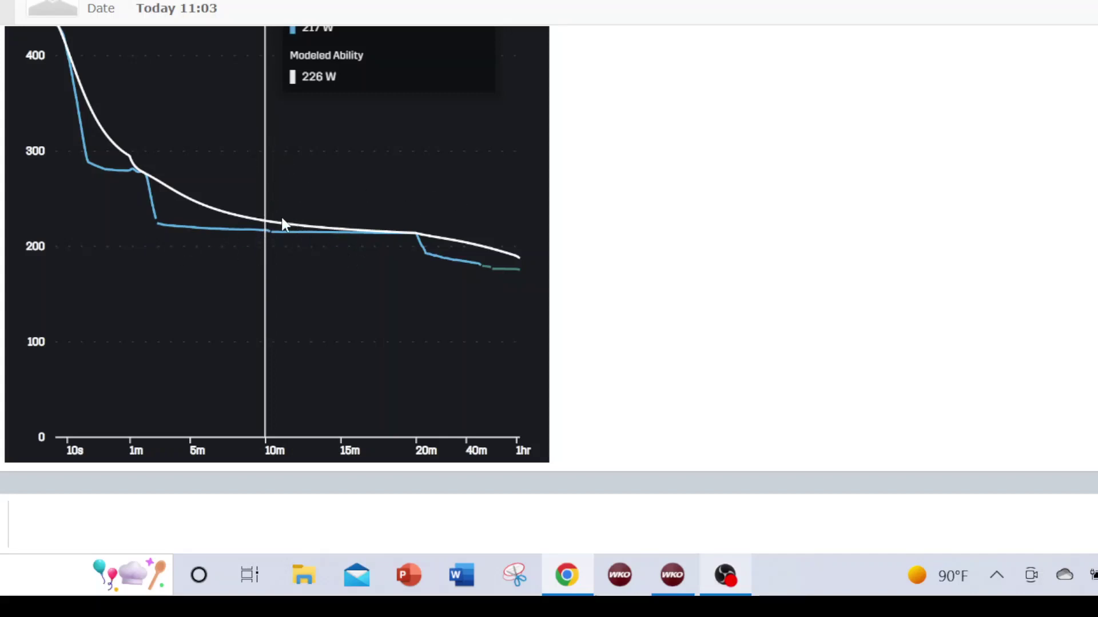
scroll(400, 194, down, 2)
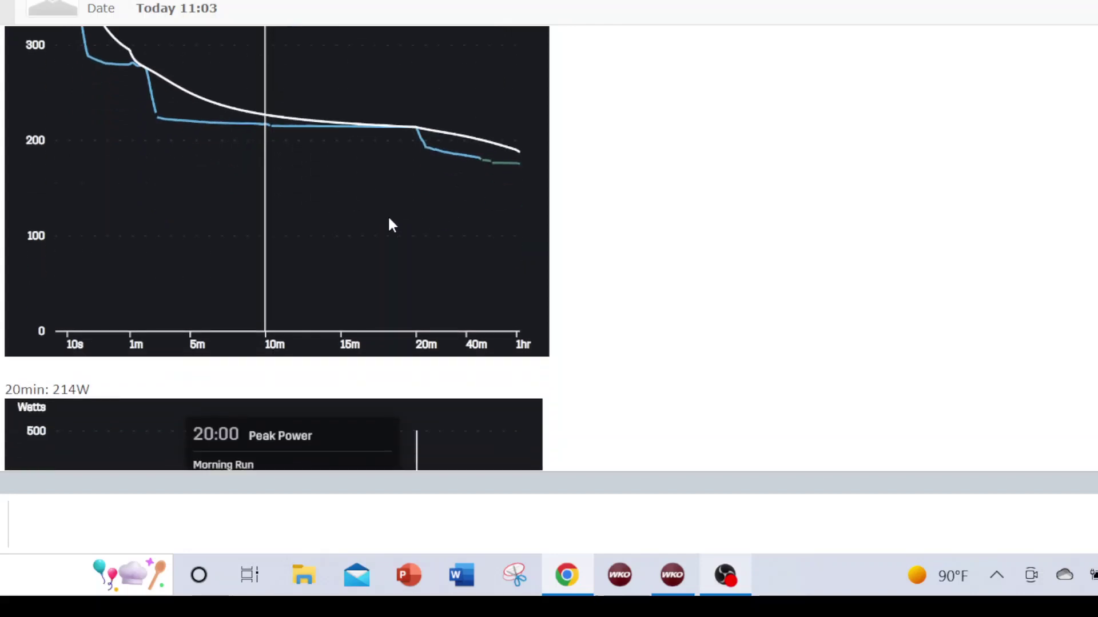
scroll(383, 178, up, 4)
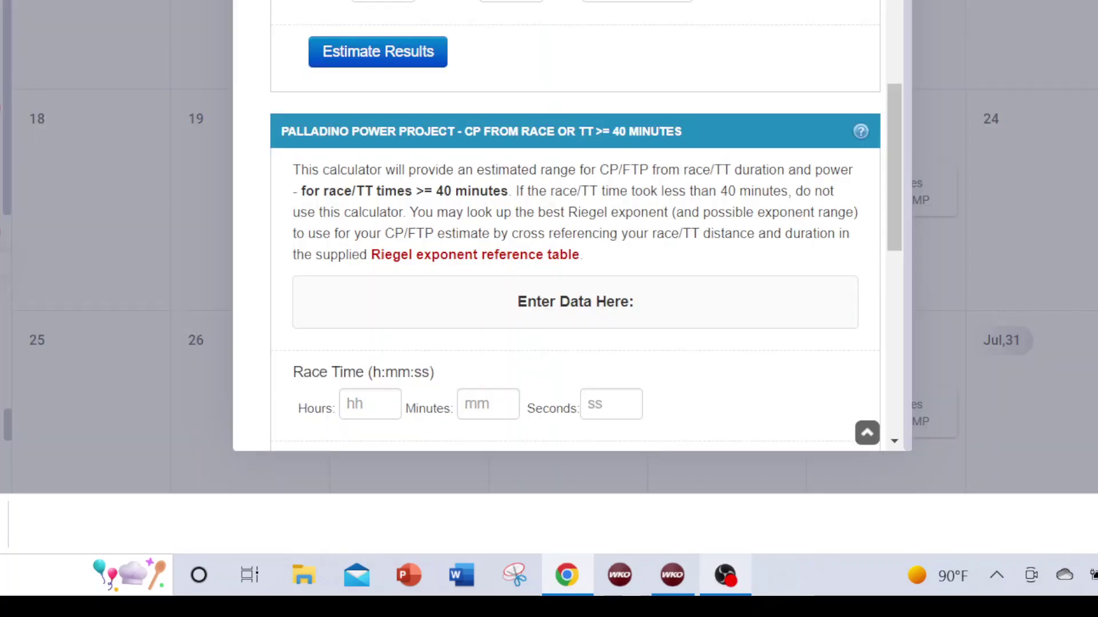
Close the power calculators window to get back to the training calendar
key(Escape)
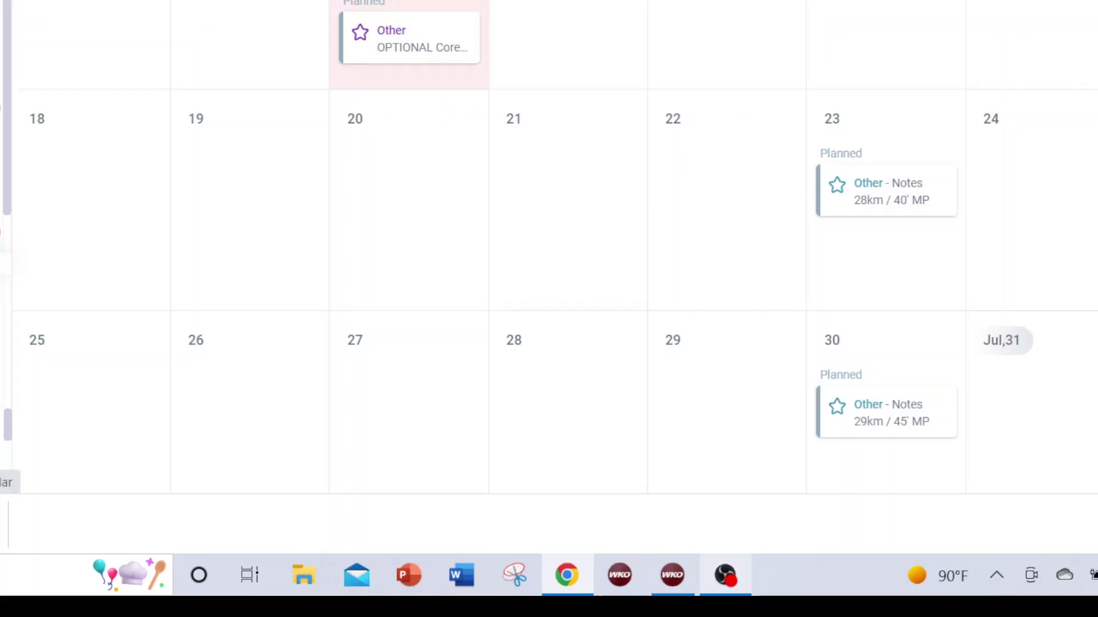
Reopen the Palladino calculators and go to the empty CP and RWC from a CP Test form
click(604, 69)
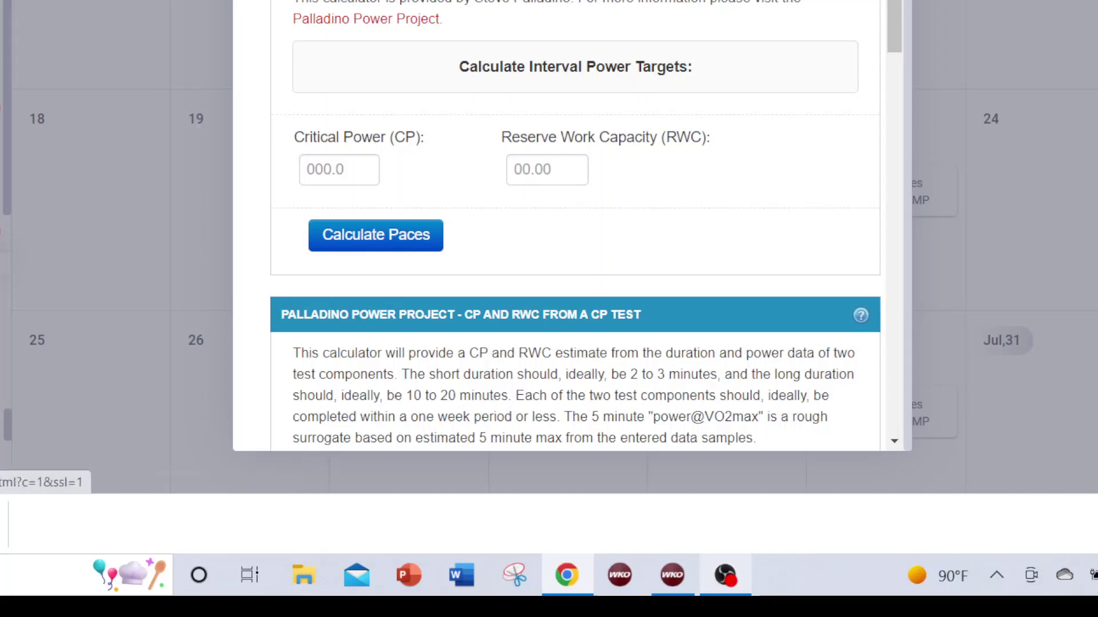
key(Return)
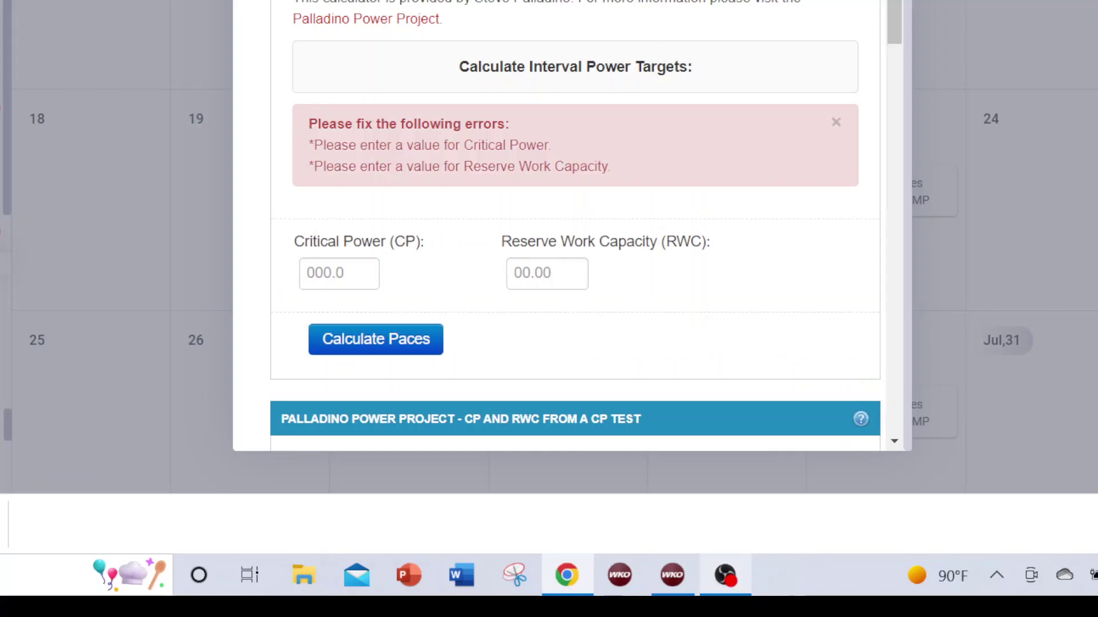
scroll(663, 57, down, 7)
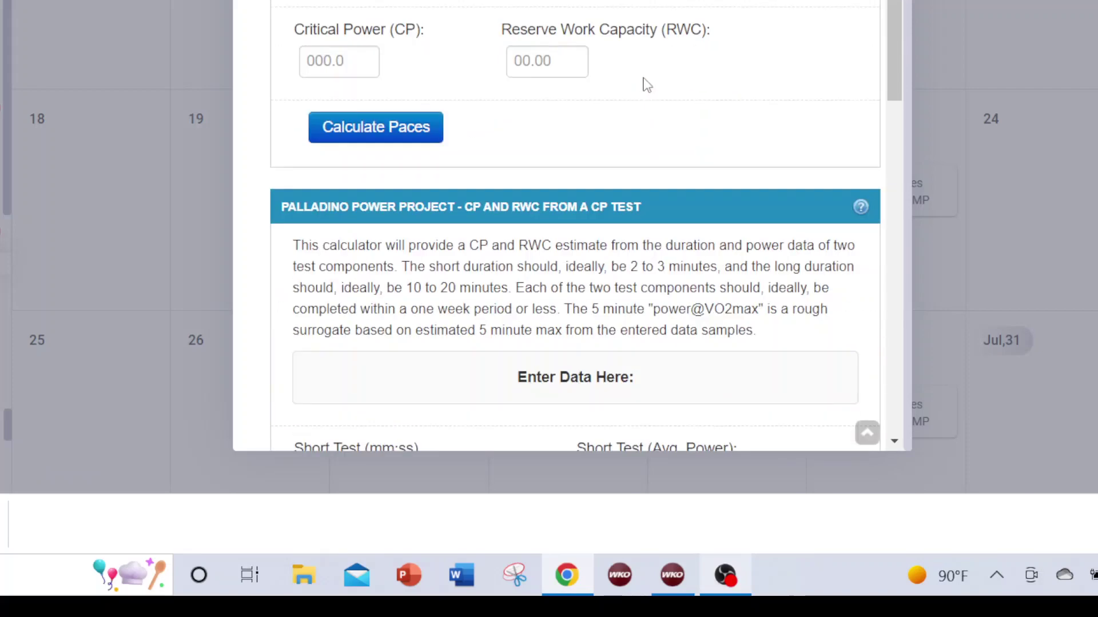
scroll(498, 154, down, 4)
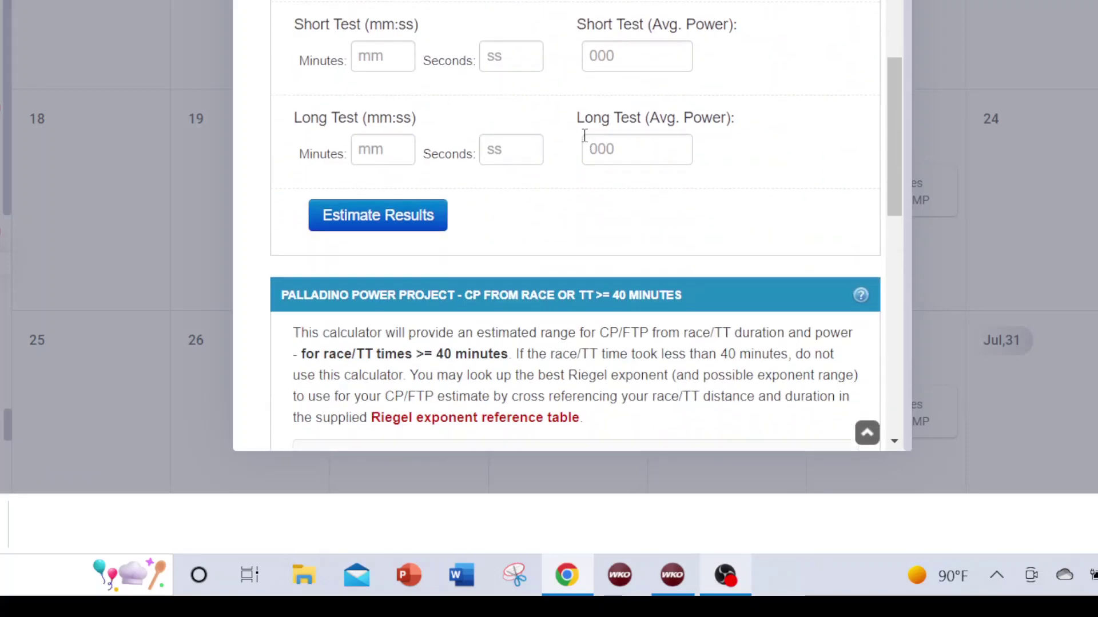
scroll(554, 187, down, 2)
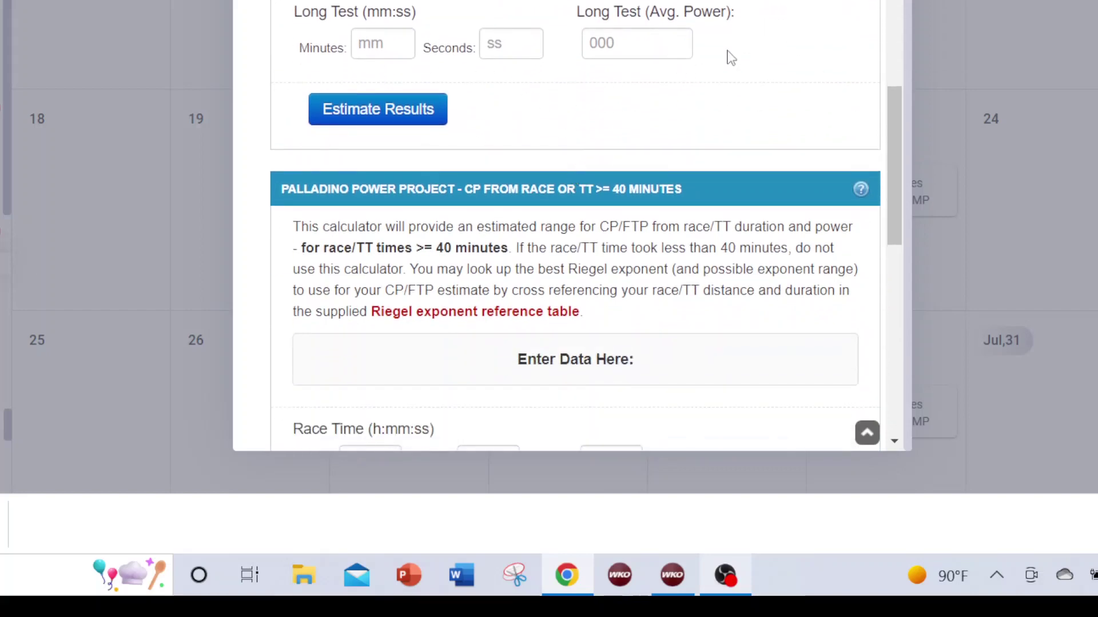
scroll(571, 126, up, 4)
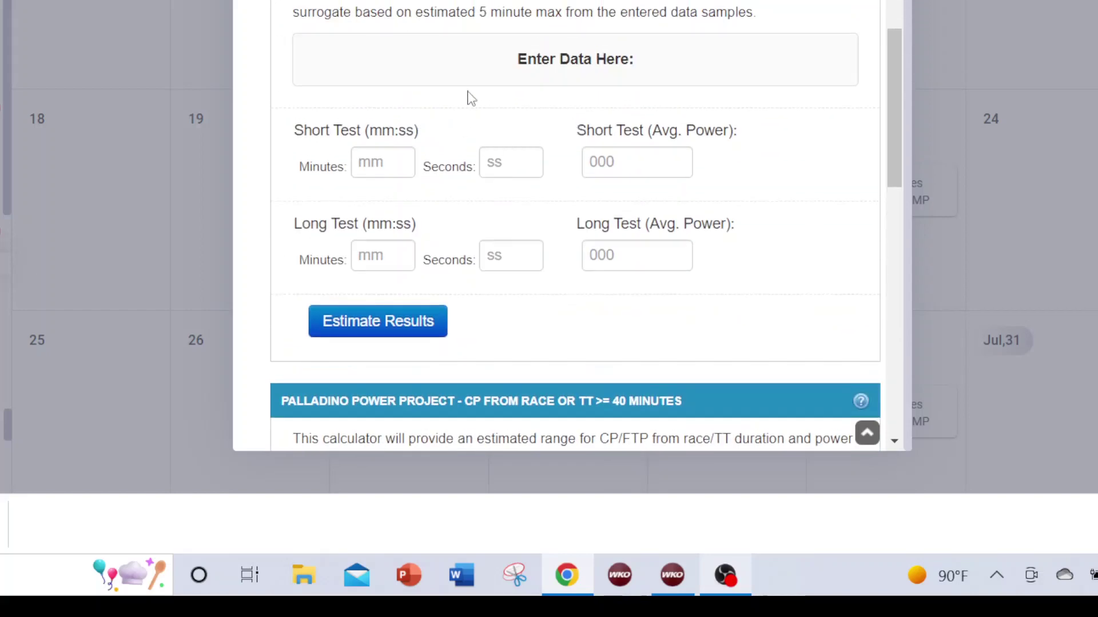
scroll(469, 97, down, 2)
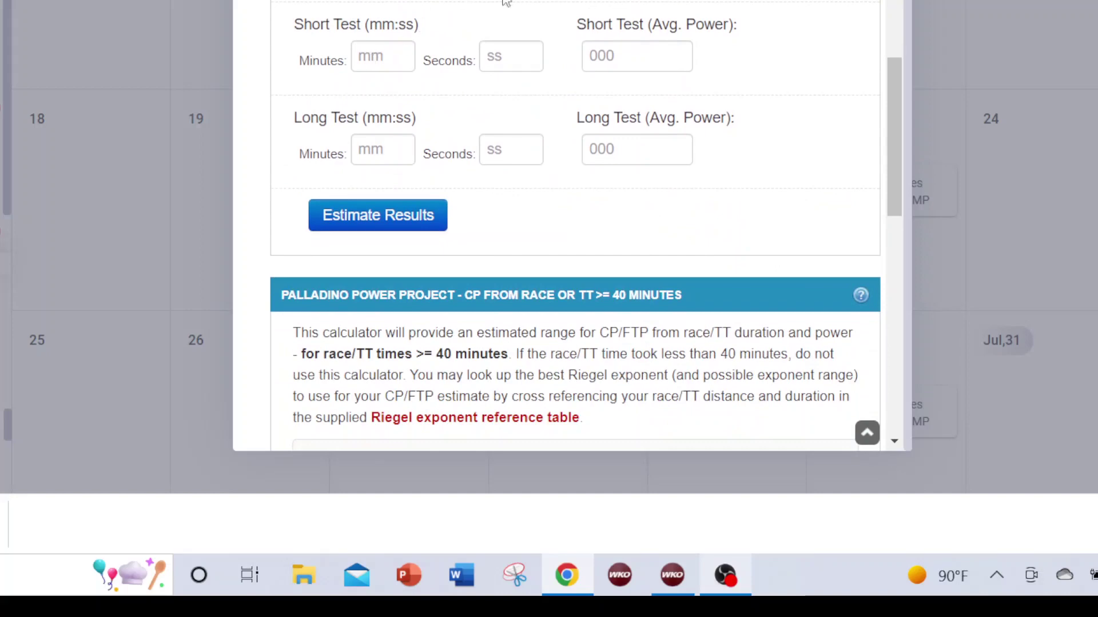
scroll(400, 11, up, 4)
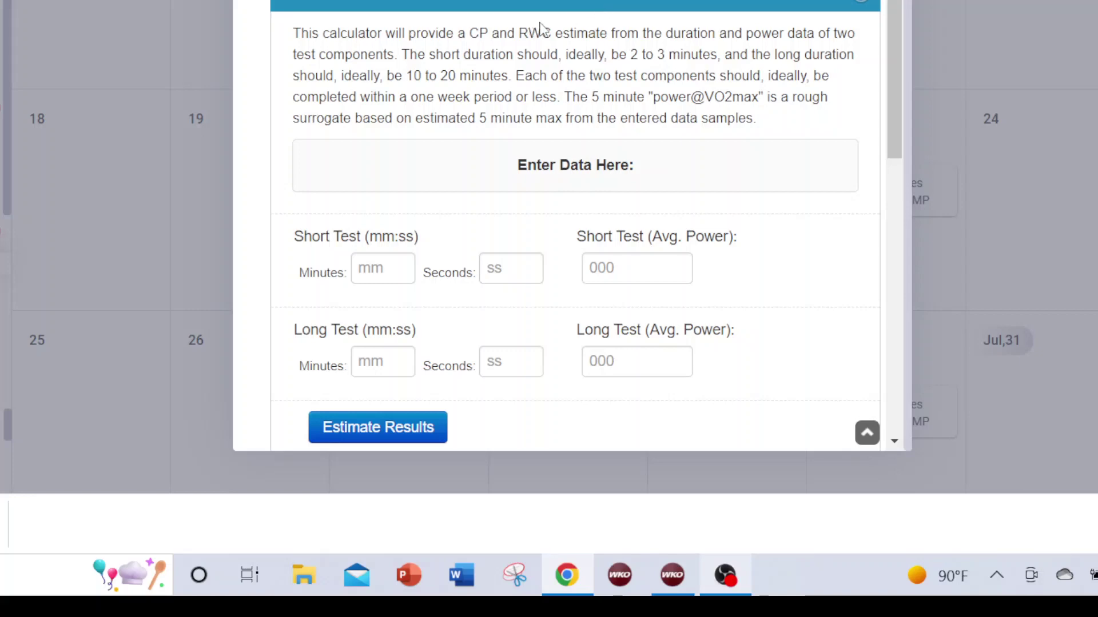
scroll(463, 55, down, 2)
click(375, 162)
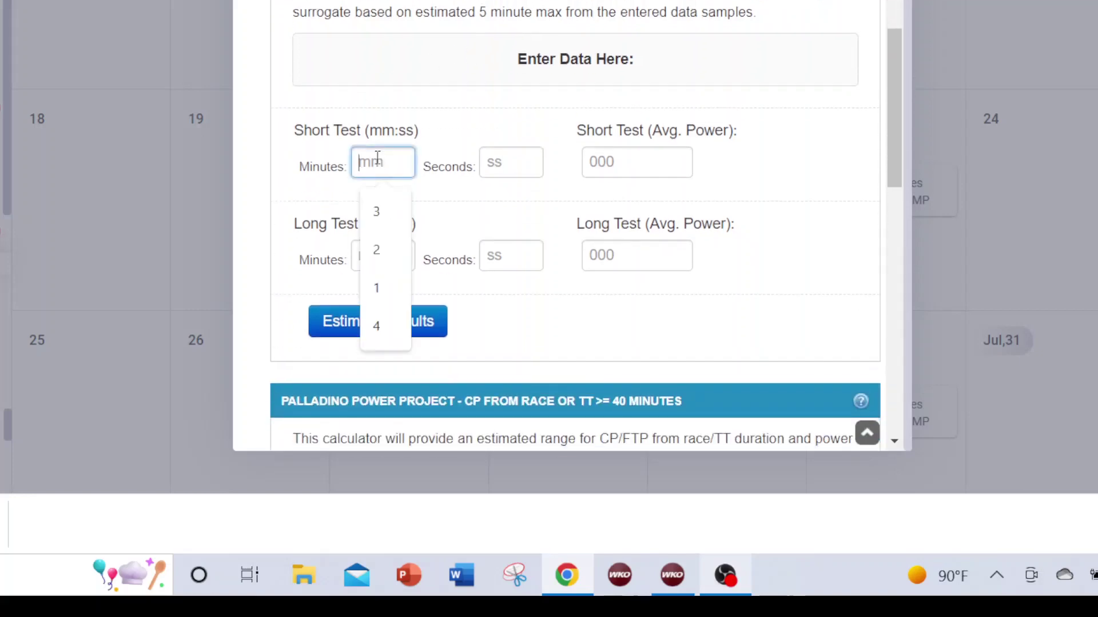
Enter the short test as 2:00 at 277 W average power
click(384, 262)
click(498, 165)
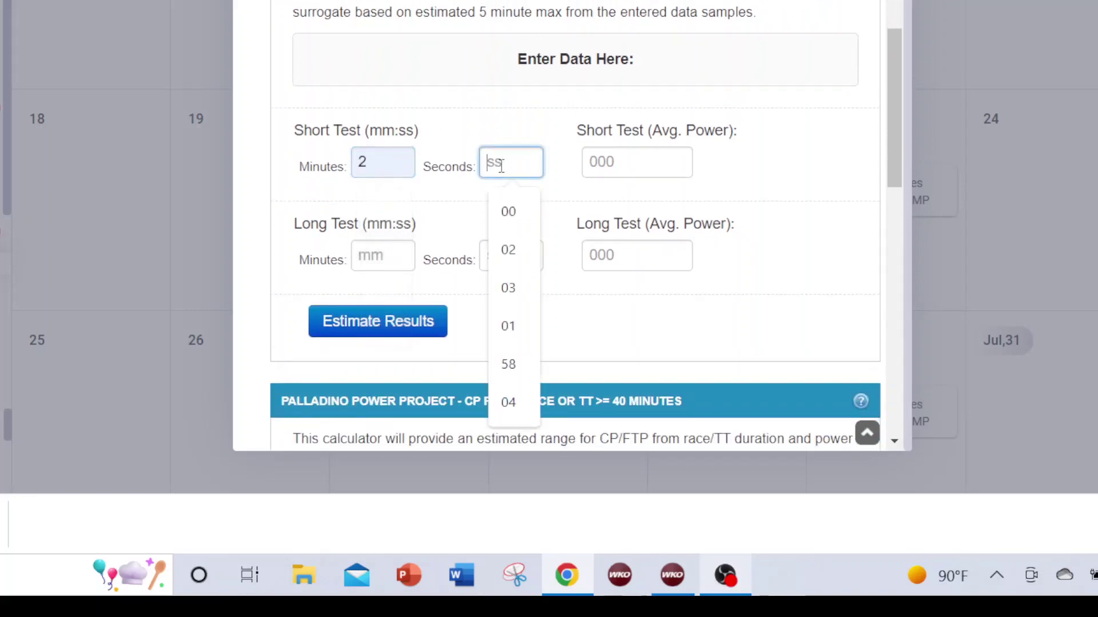
click(506, 211)
click(620, 159)
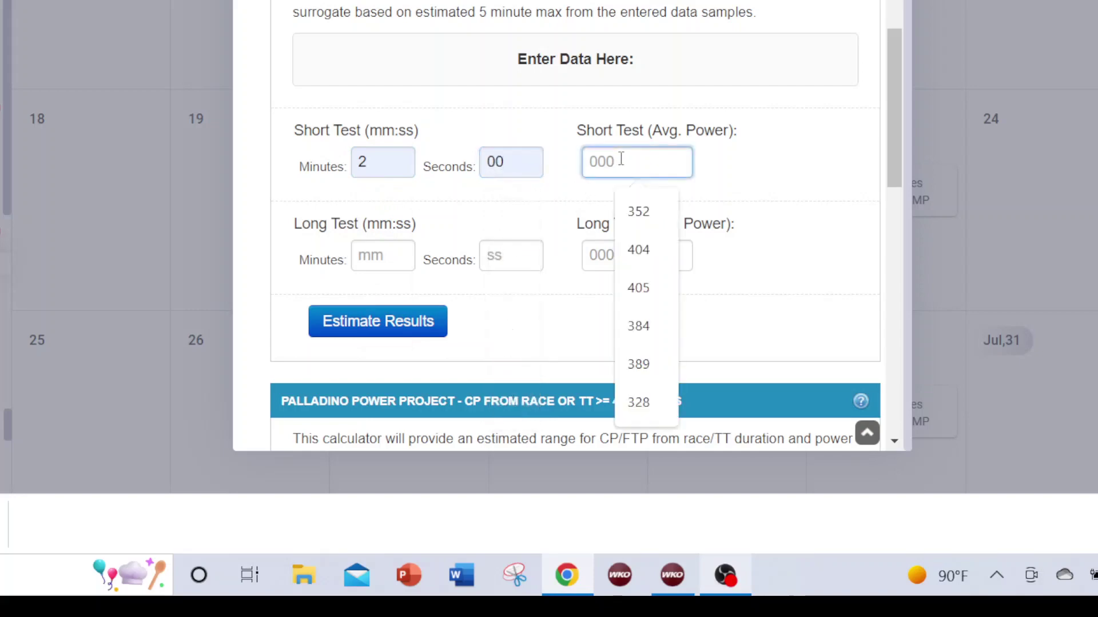
text(2)
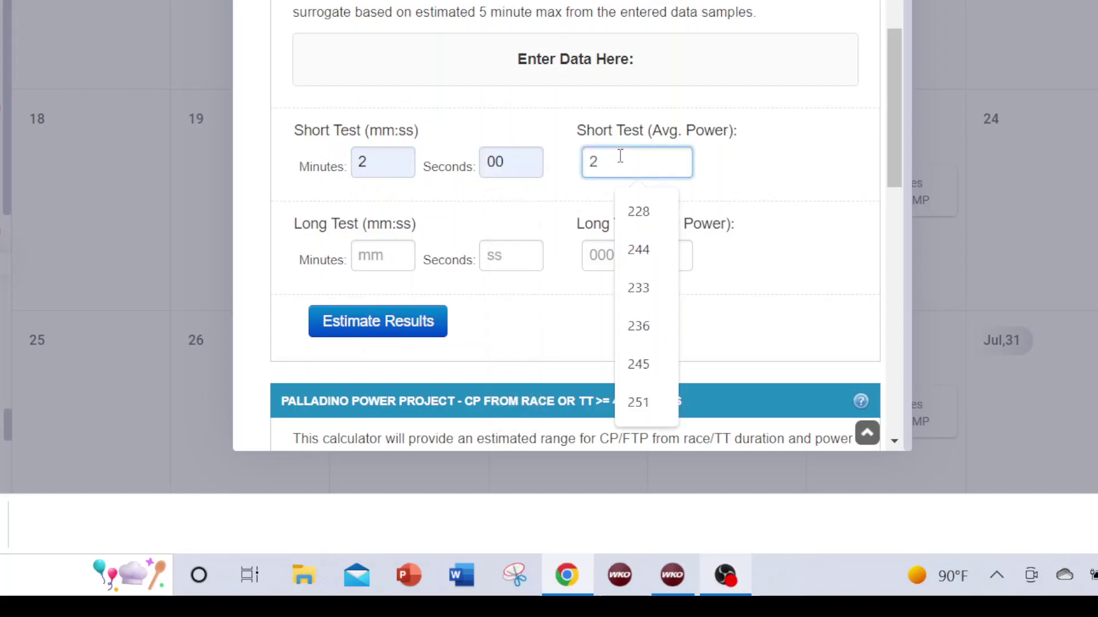
text(77)
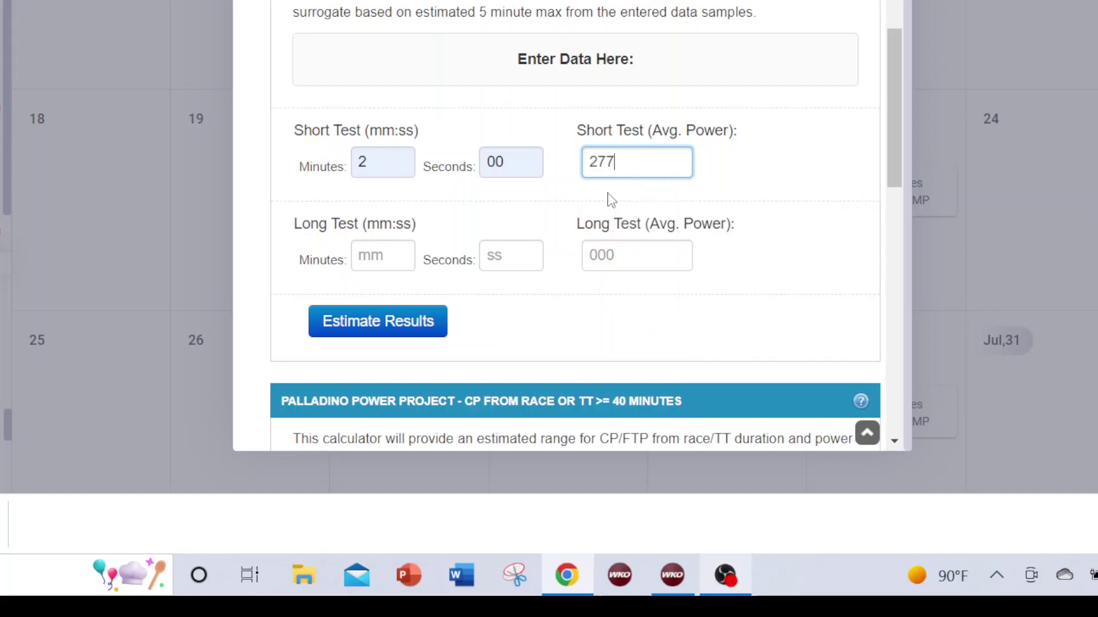
Enter the long test as 10:00 at 217 W and estimate CP and RWC
click(369, 255)
click(381, 18)
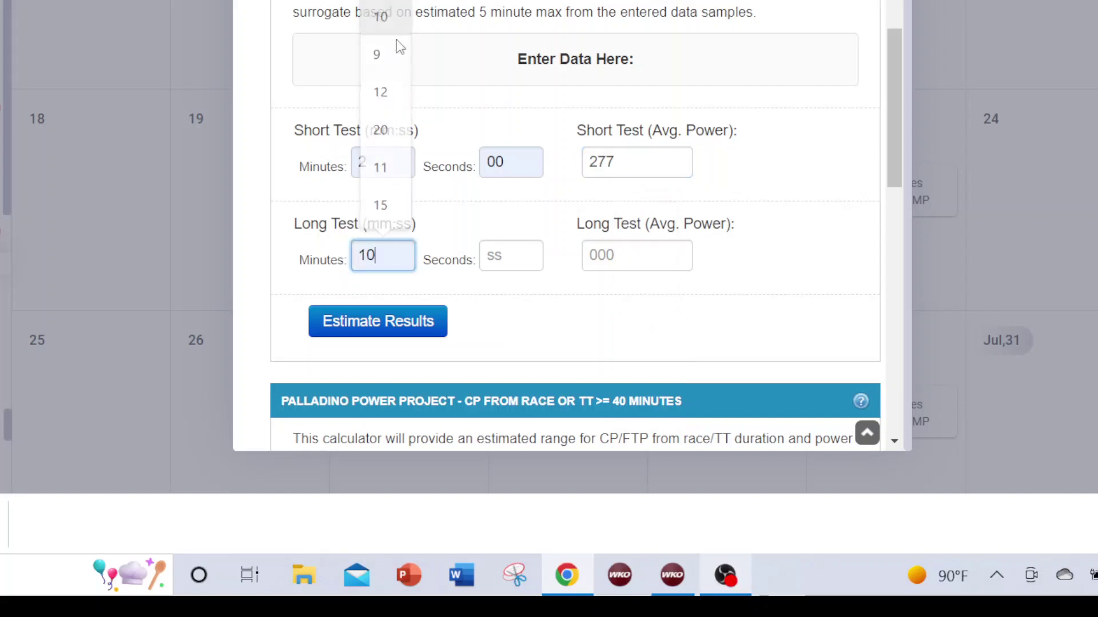
click(498, 246)
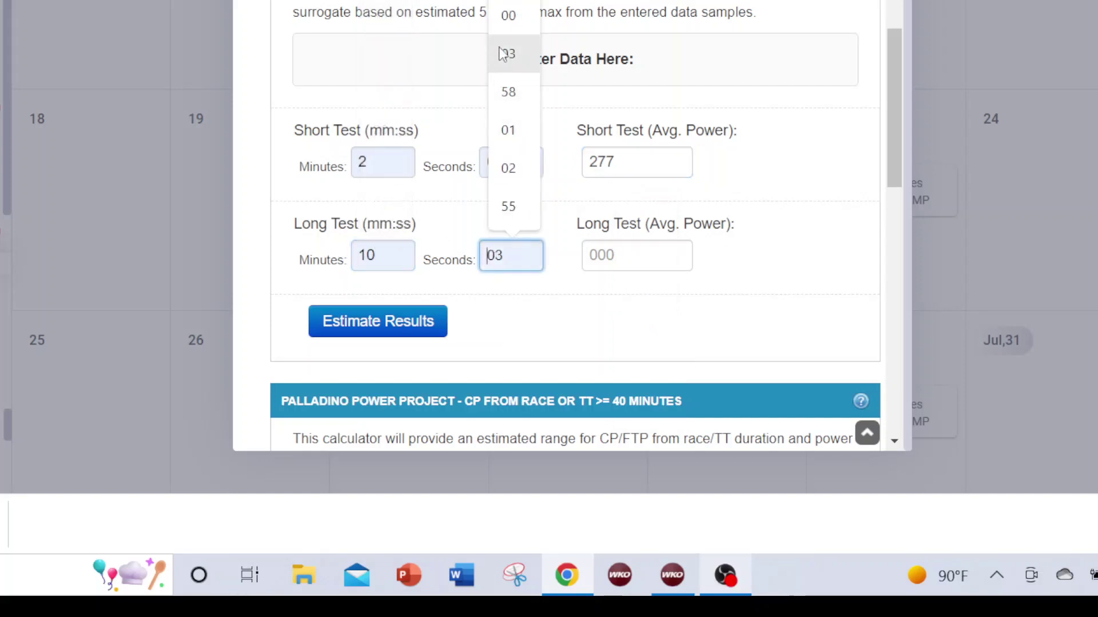
click(508, 14)
click(629, 247)
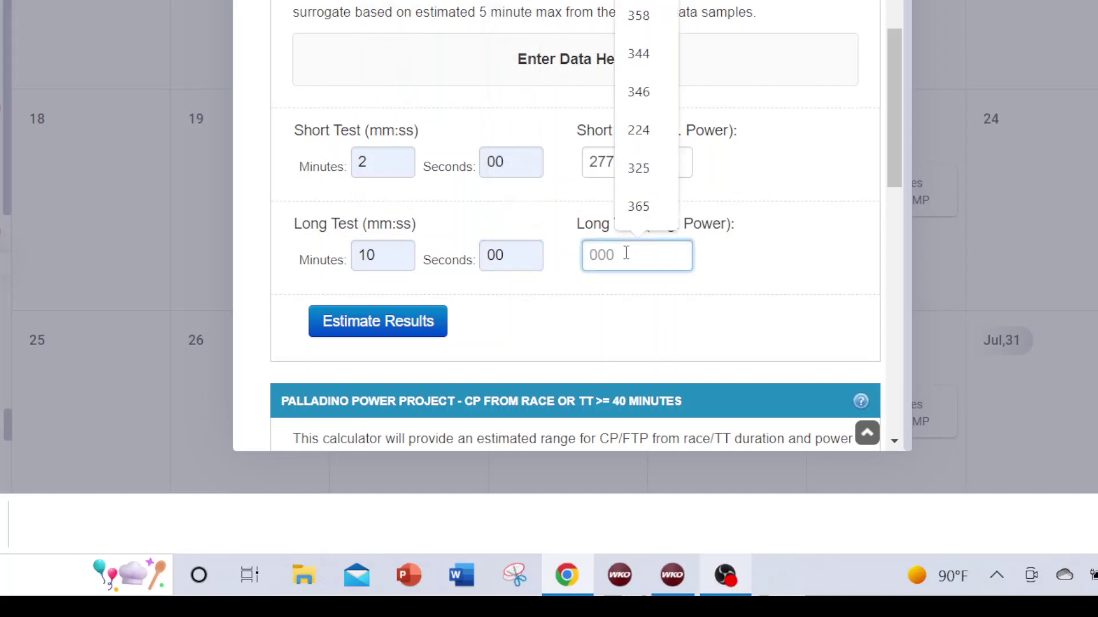
text(21)
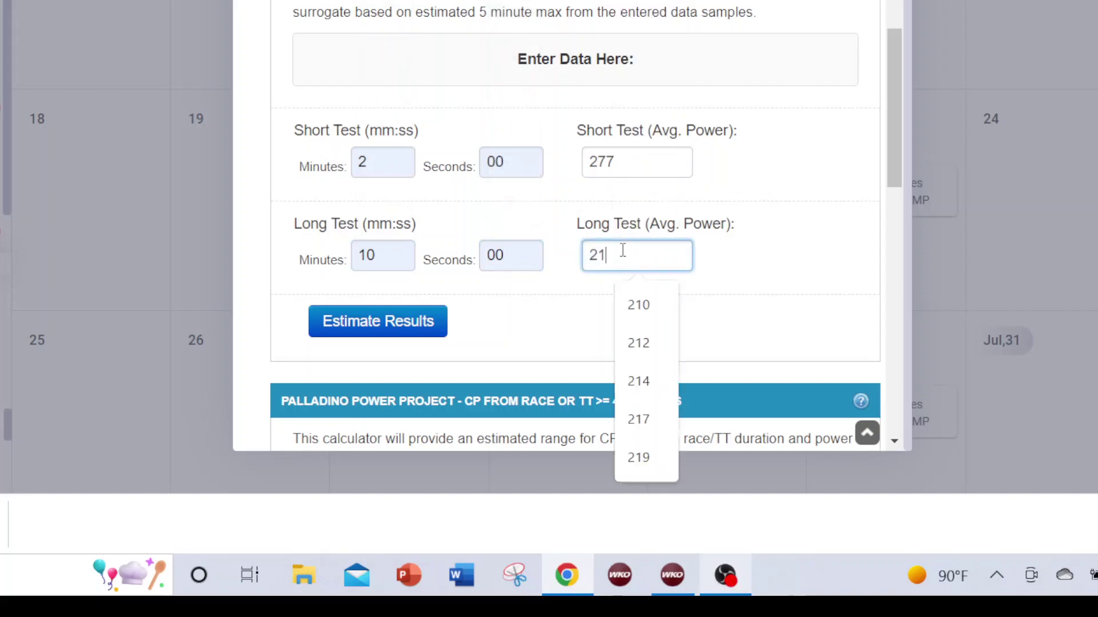
text(7)
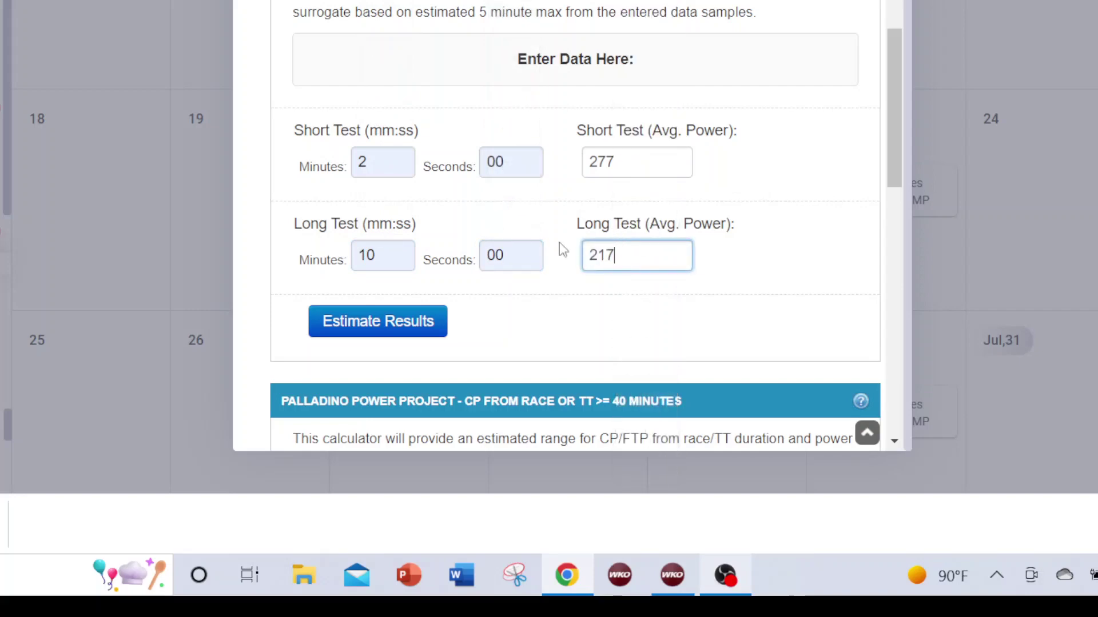
click(387, 331)
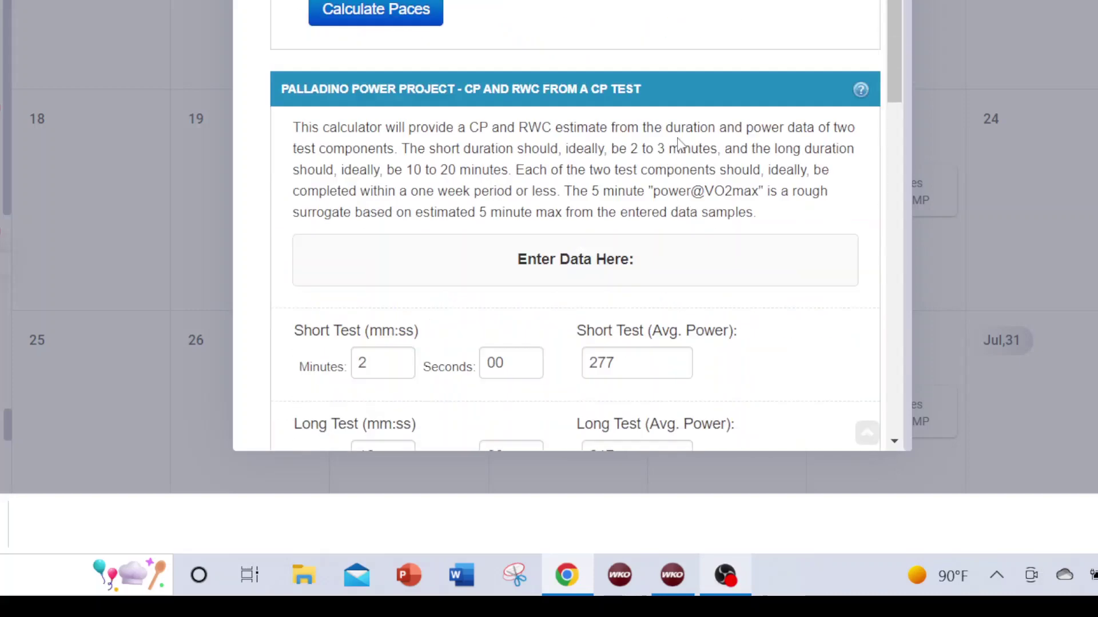
scroll(679, 140, down, 2)
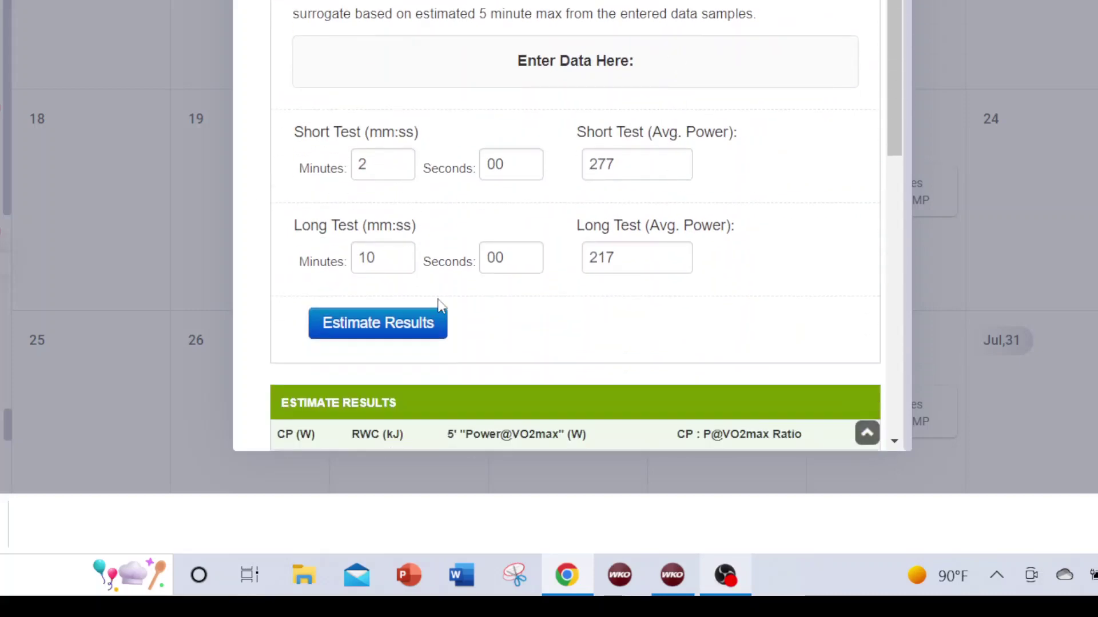
Change the long test to 20:00 at 214 W and re-estimate CP and RWC
scroll(526, 272, down, 2)
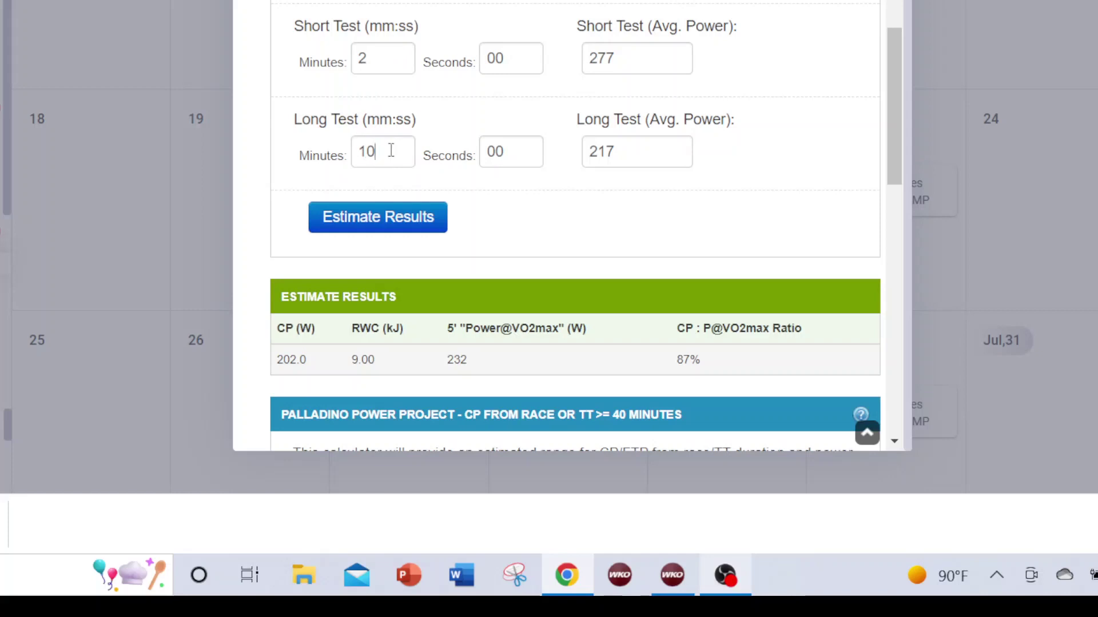
drag(387, 150, 361, 149)
text(20)
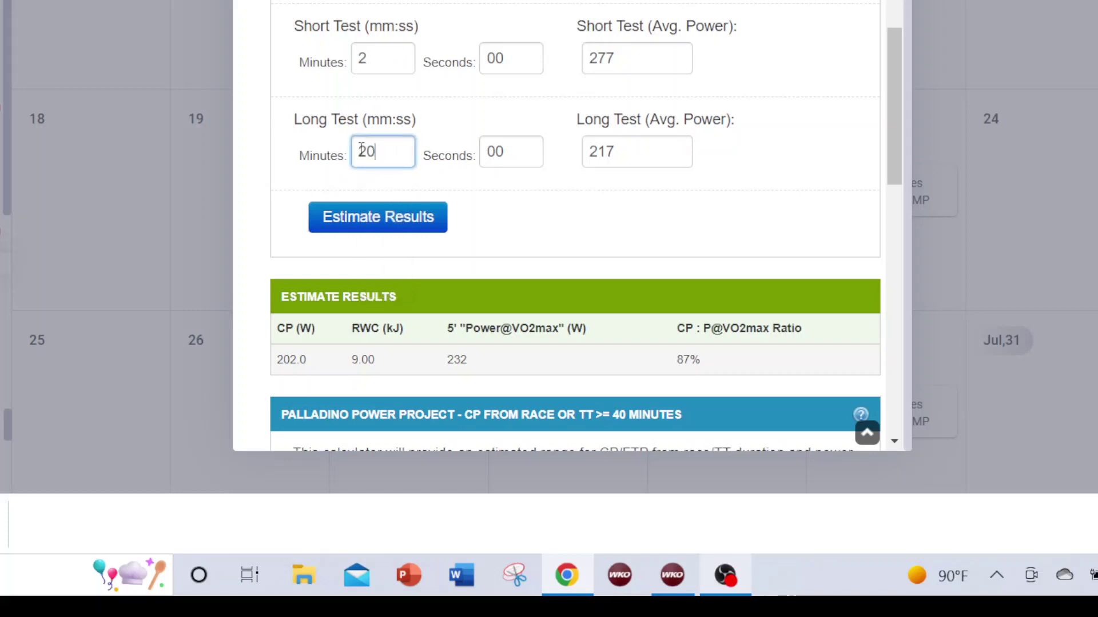
click(618, 157)
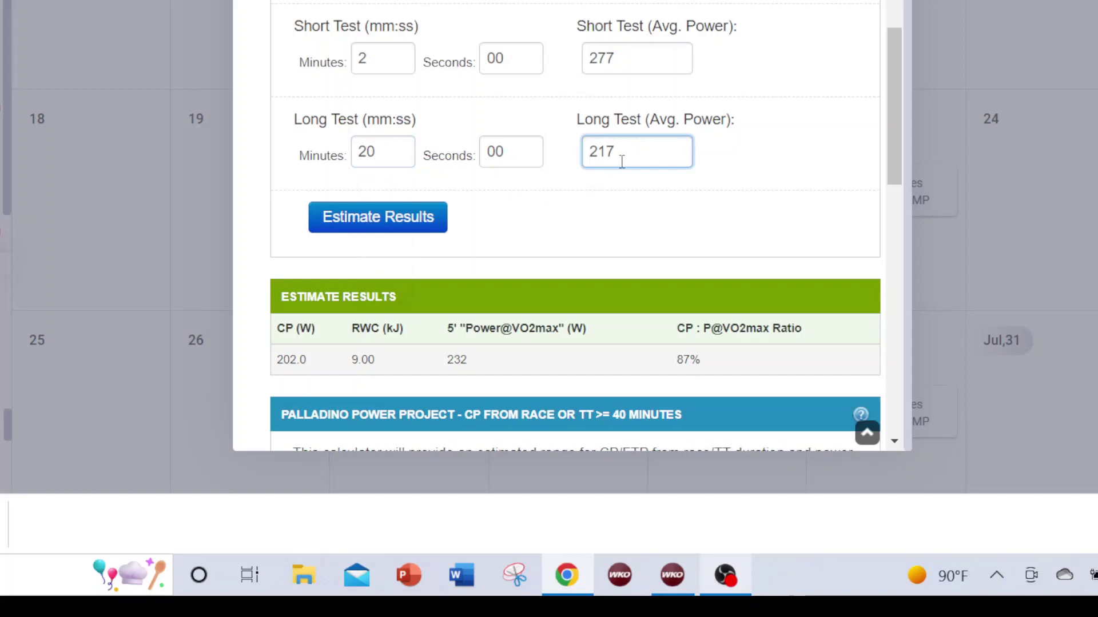
key(BackSpace)
text(4)
click(380, 229)
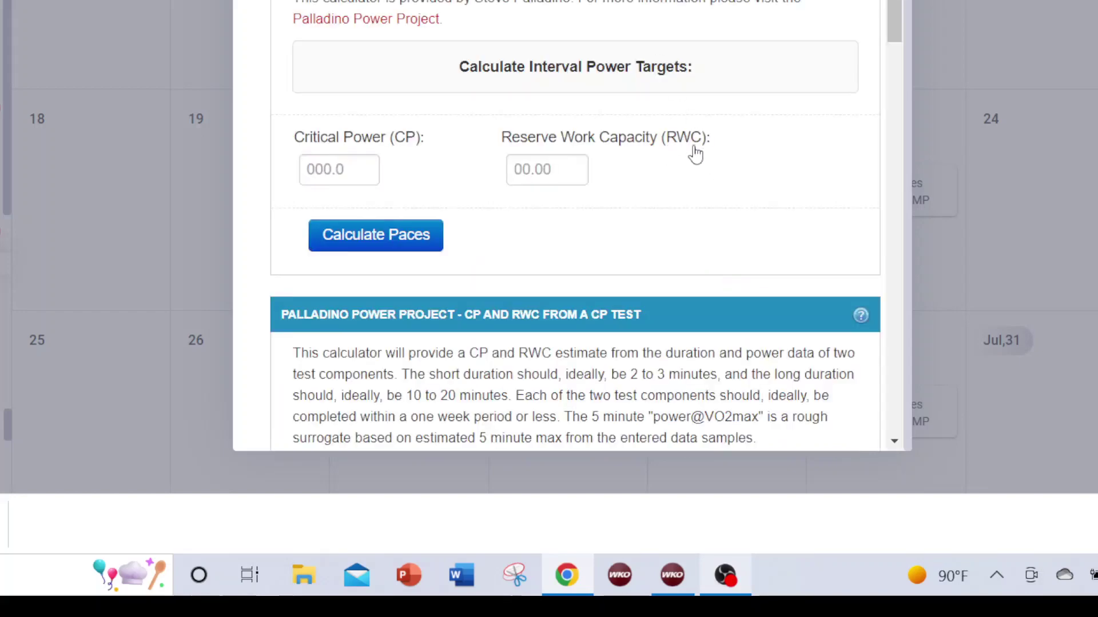
Check the 207.0 W CP test estimate, then move on to the empty race/TT ≤40 minutes calculator
scroll(323, 200, down, 2)
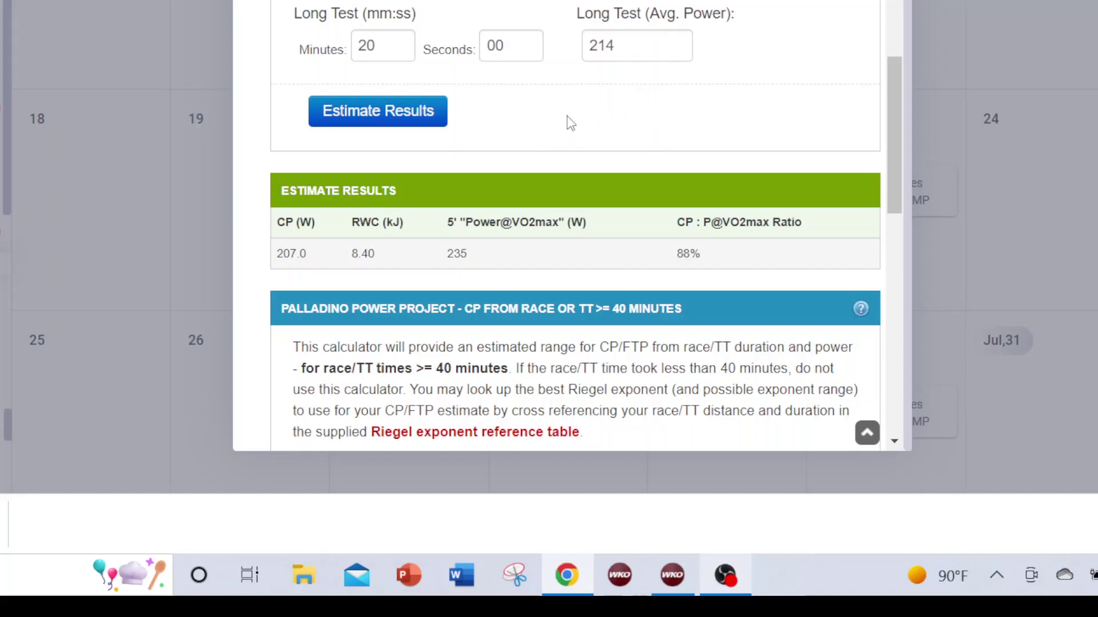
scroll(597, 135, down, 5)
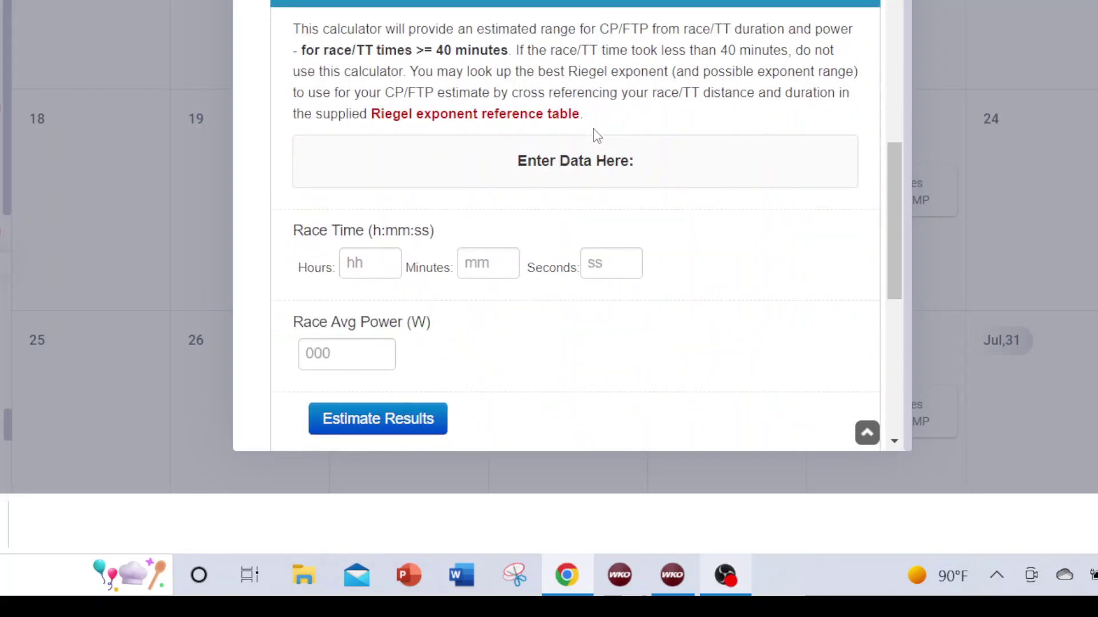
scroll(636, 54, down, 4)
scroll(583, 74, down, 2)
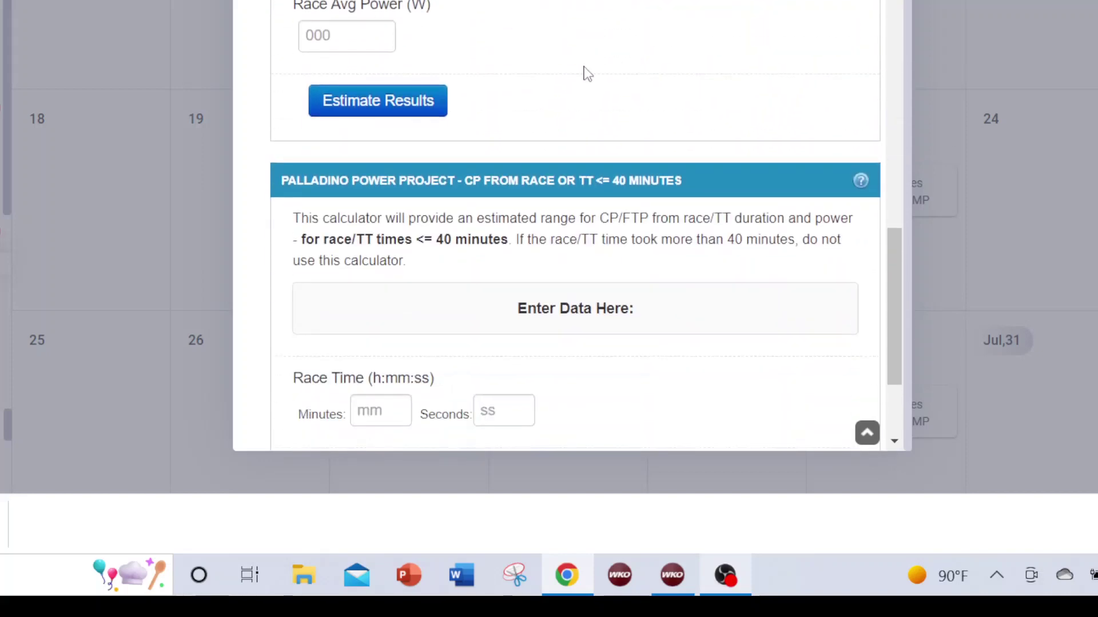
scroll(545, 86, down, 3)
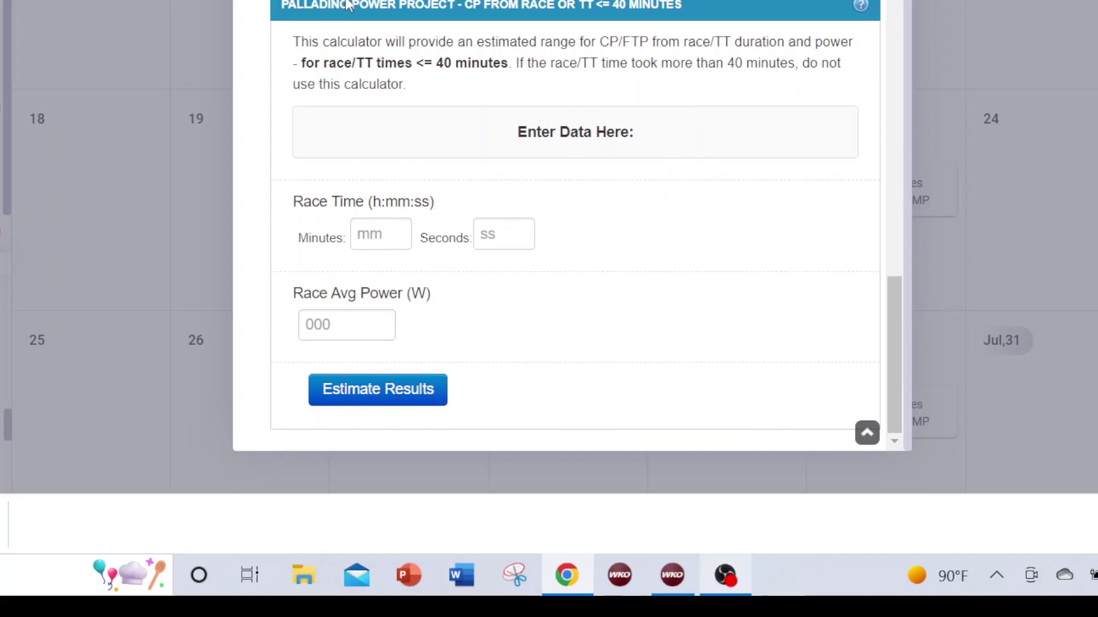
scroll(728, 272, up, 15)
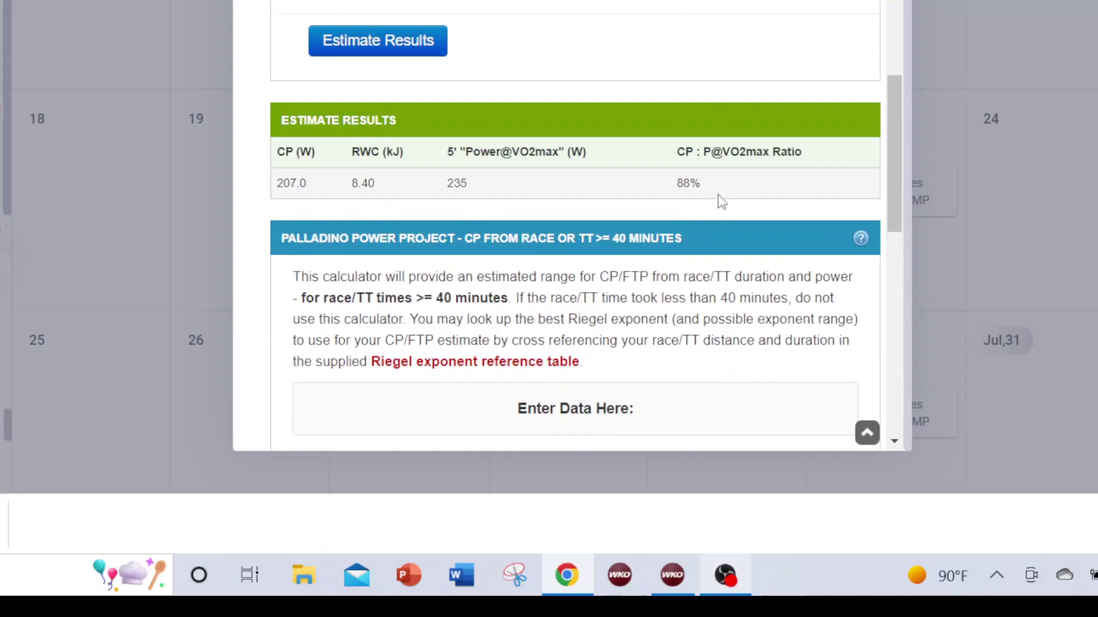
scroll(721, 201, up, 1)
scroll(789, 105, down, 5)
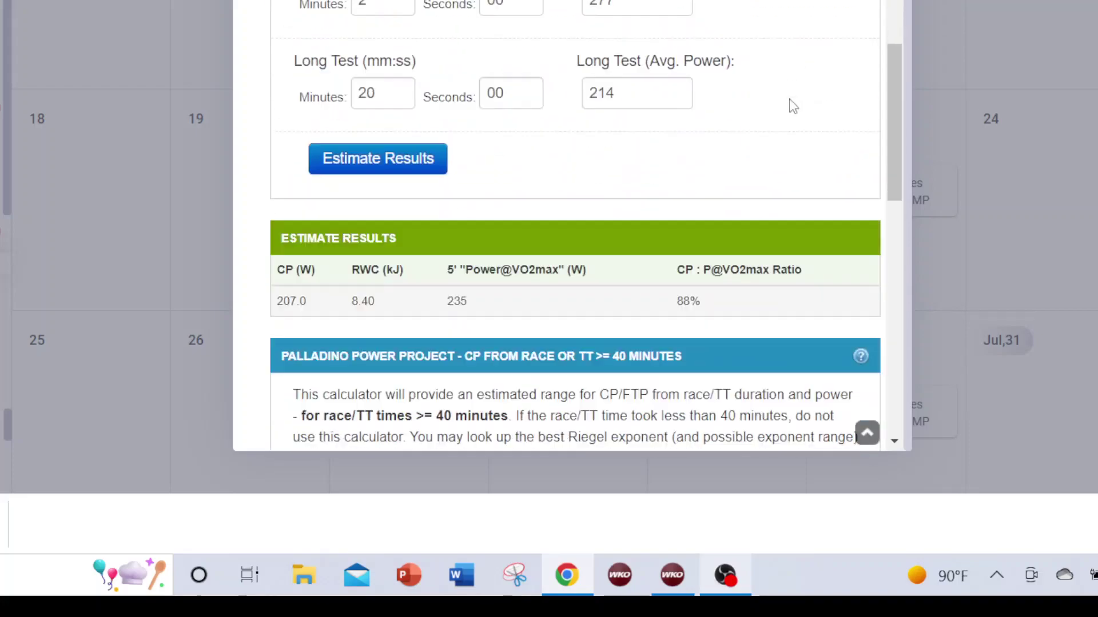
scroll(733, 110, down, 5)
scroll(722, 118, up, 6)
scroll(755, 145, down, 14)
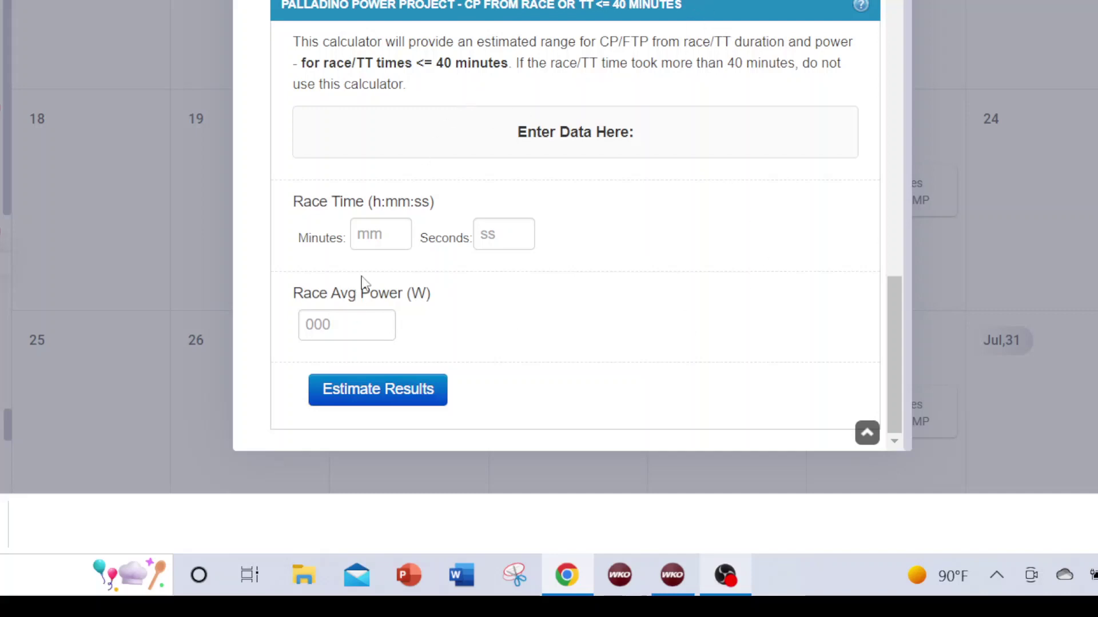
Estimate CP/FTP ranges in the ≤40-minute calculator for a 10:00 race at 217 W
click(379, 239)
text(10)
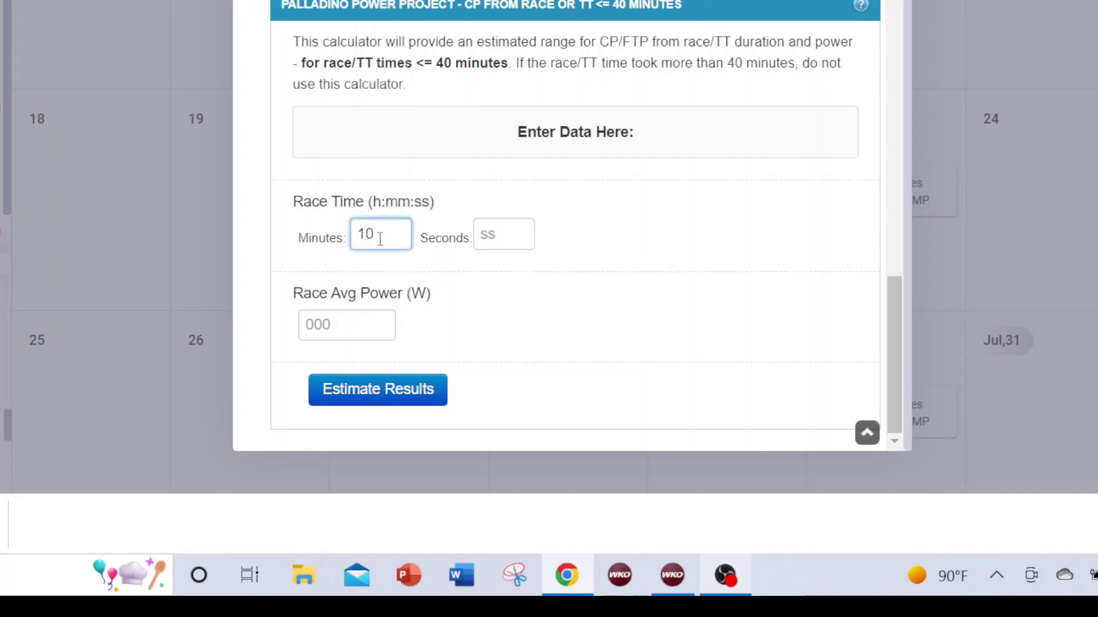
click(483, 239)
text(0)
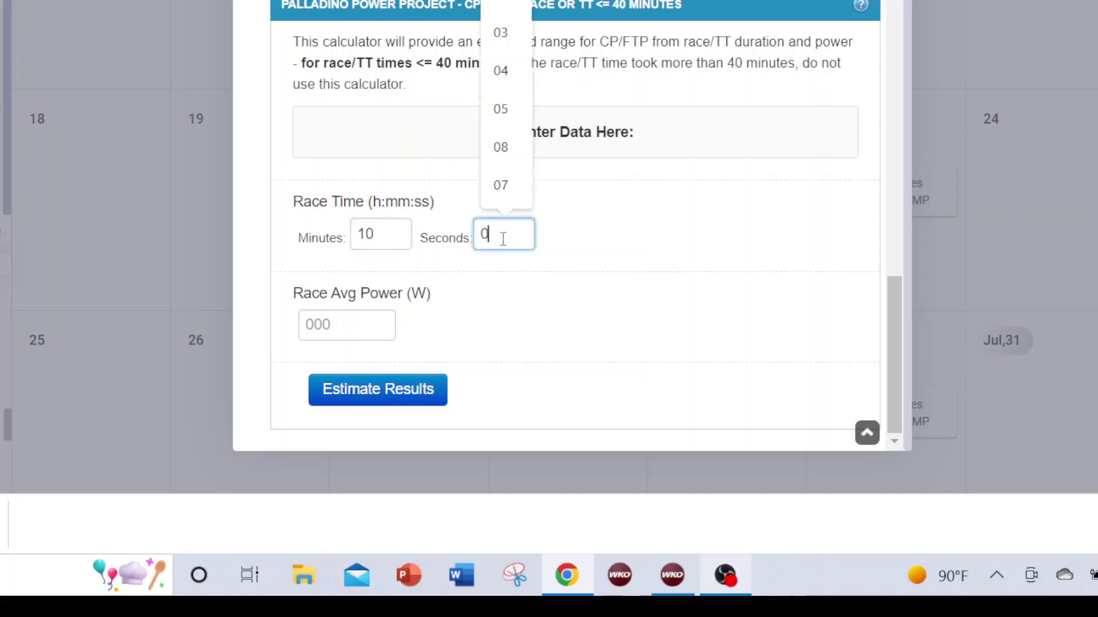
text(0)
click(343, 330)
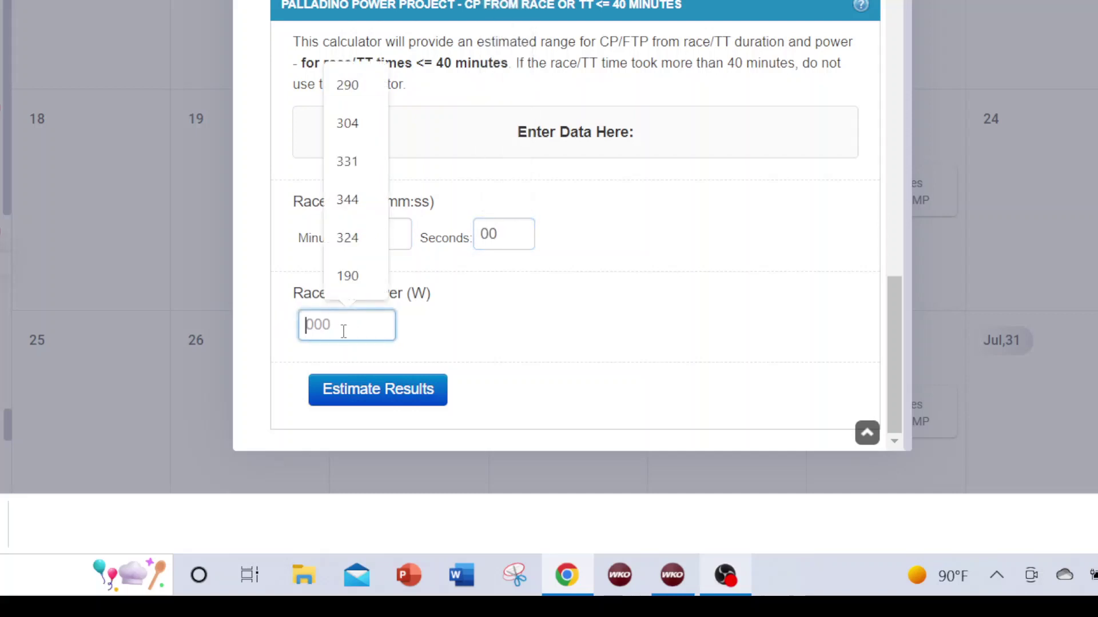
text(217)
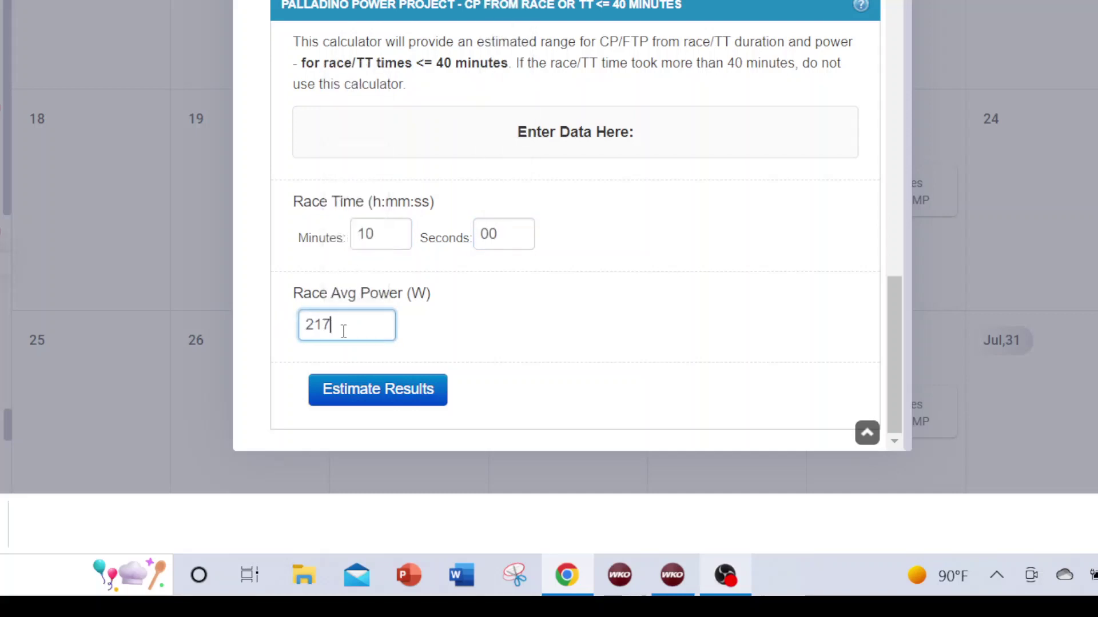
click(383, 392)
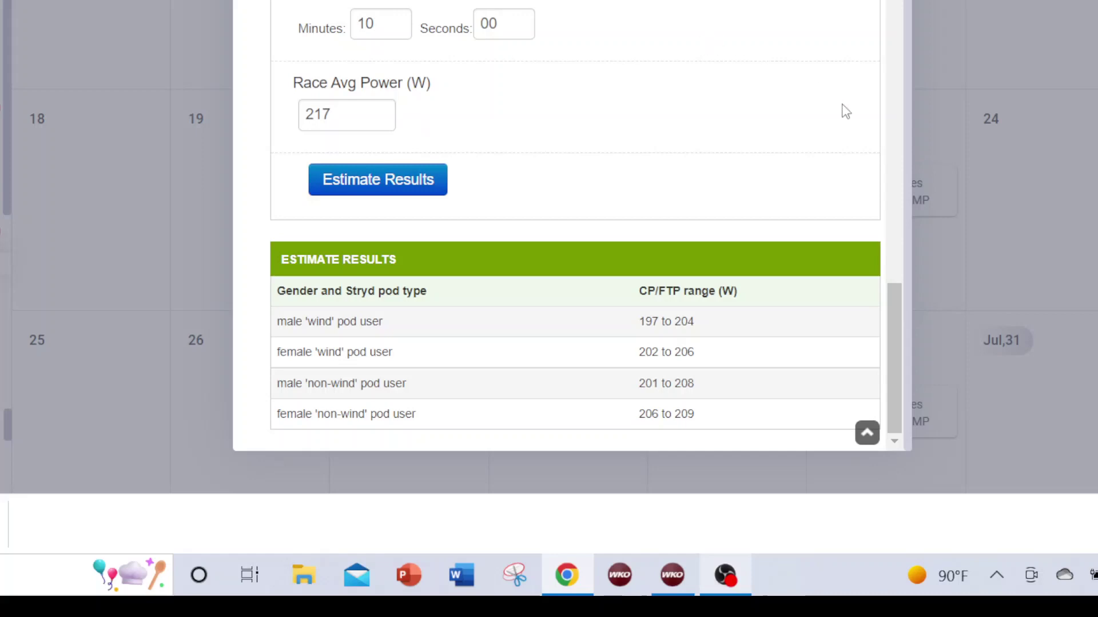
Re-estimate the ≤40-minute calculator with a 20:00 race time at 214 W
scroll(726, 162, up, 2)
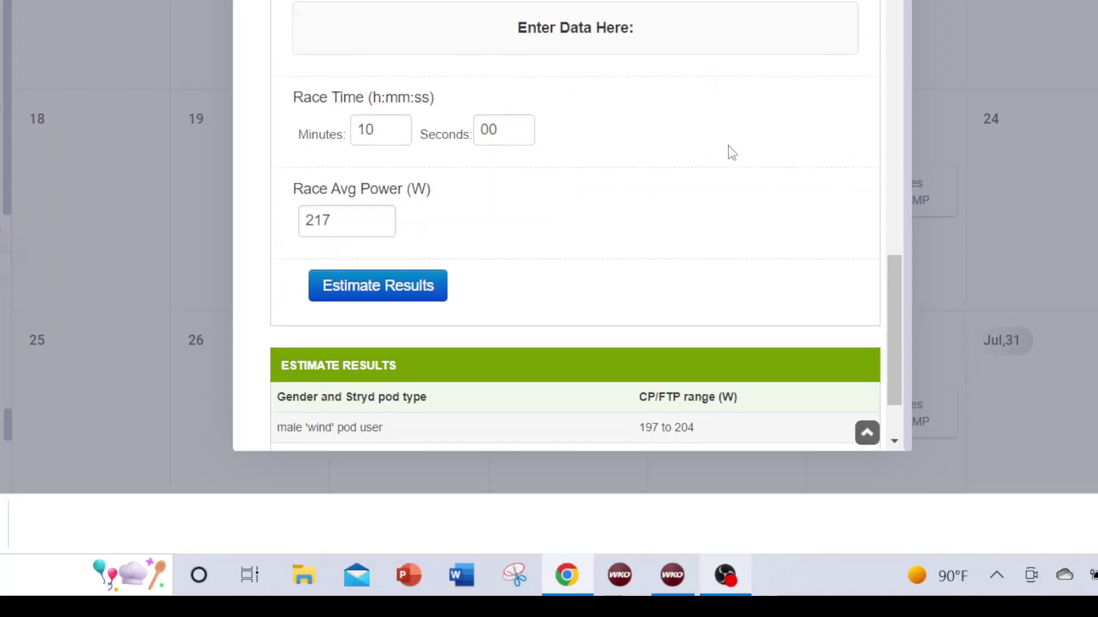
scroll(727, 150, down, 2)
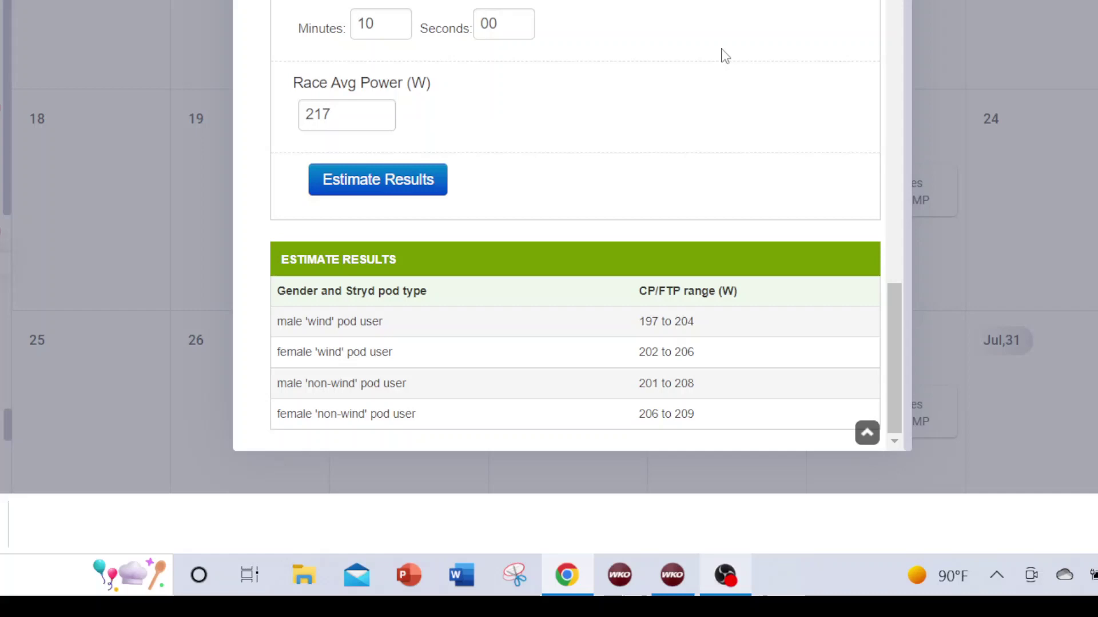
drag(366, 24, 360, 24)
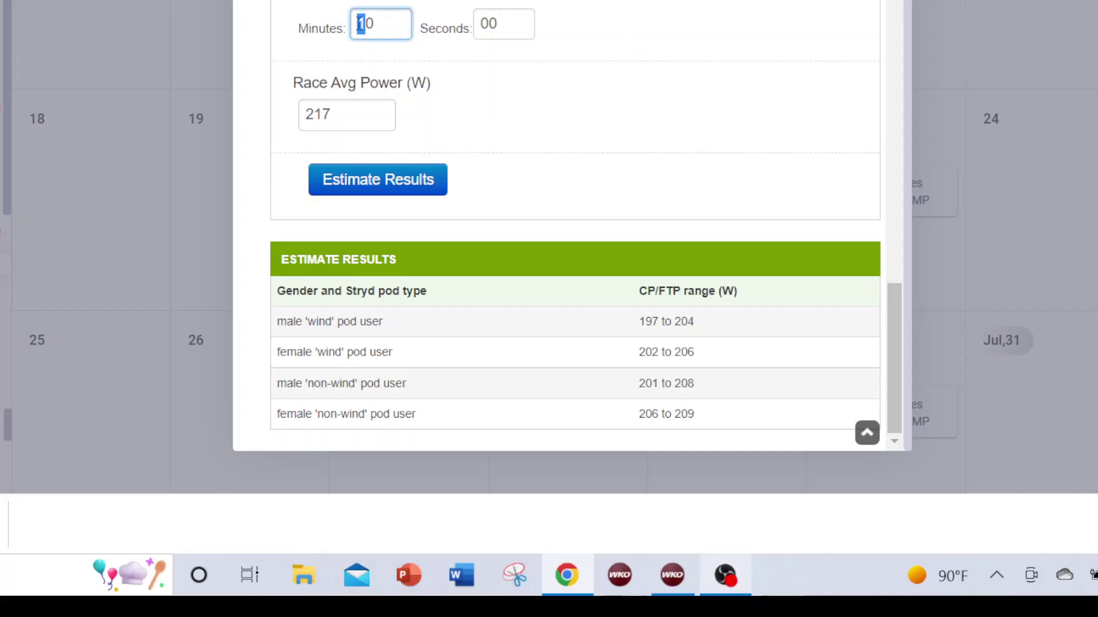
text(2)
drag(331, 115, 323, 114)
text(4)
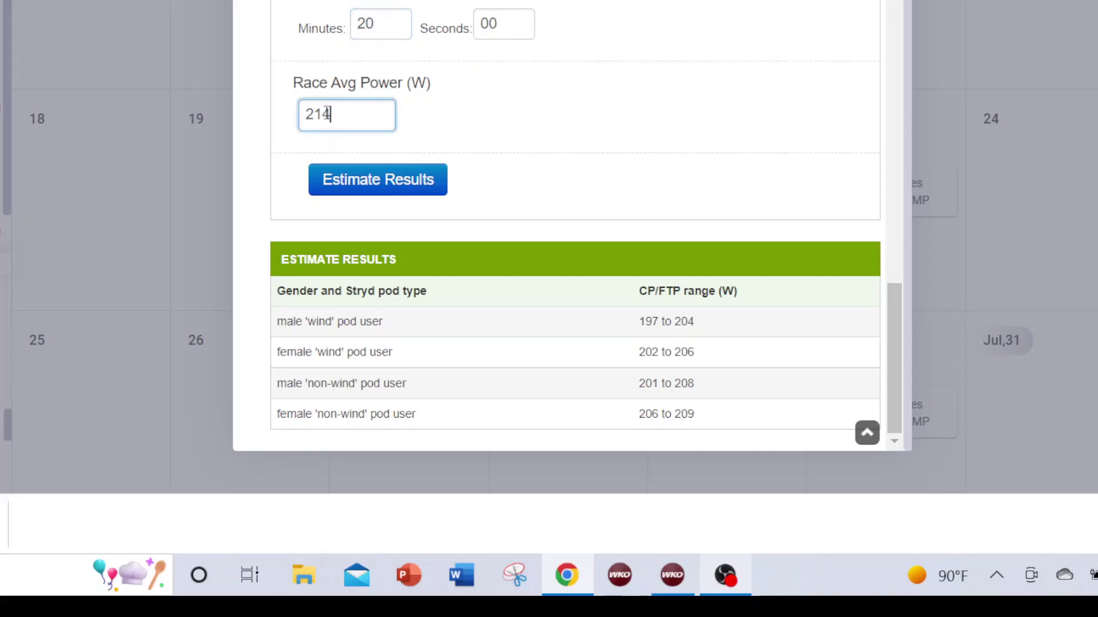
click(349, 189)
Scroll down to the Estimate Results table showing the 204–210 W ranges
scroll(698, 193, down, 15)
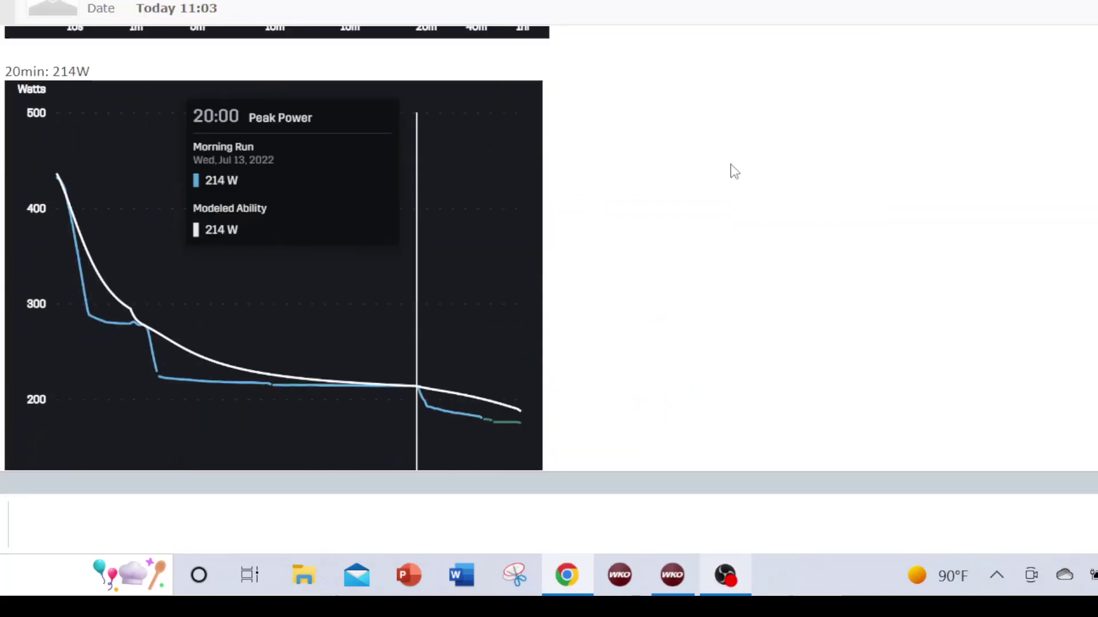
Scroll the email to the paragraphs comparing Stryd's 201 W CP with the sheet's 207 W
scroll(735, 171, down, 6)
scroll(54, 276, up, 2)
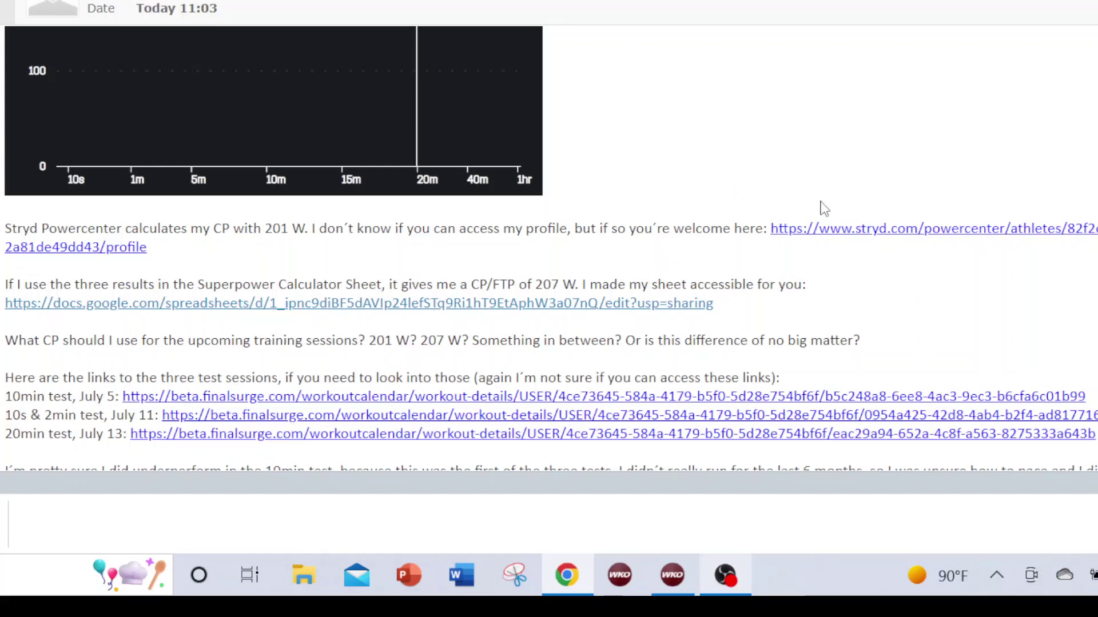
Scroll to the top of the email, showing the greeting and 2min 277 W chart
scroll(694, 275, up, 10)
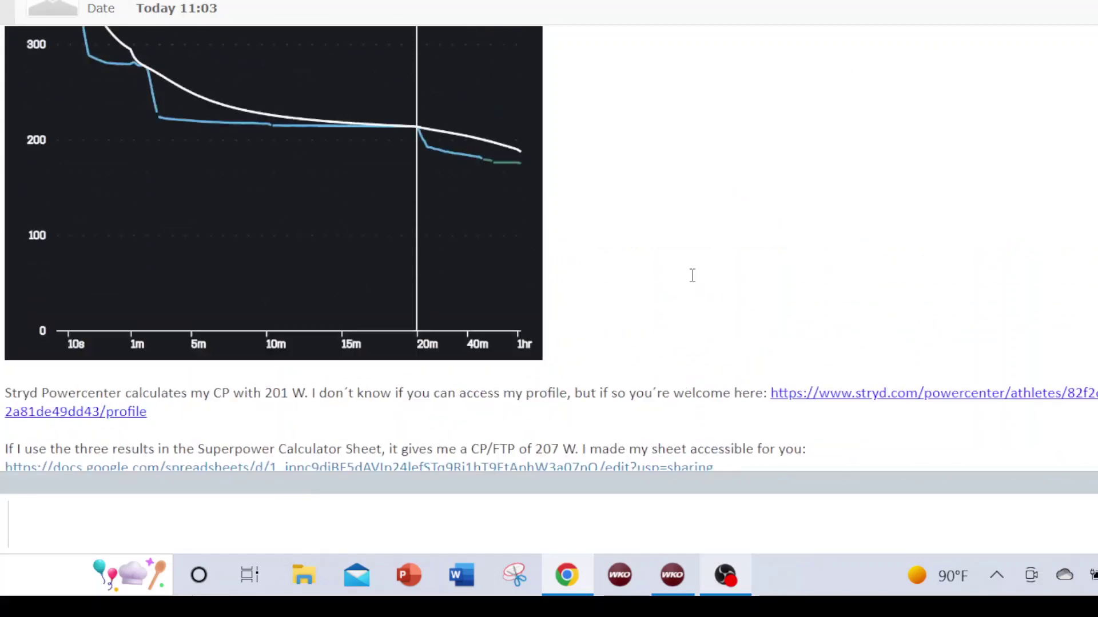
scroll(719, 260, up, 10)
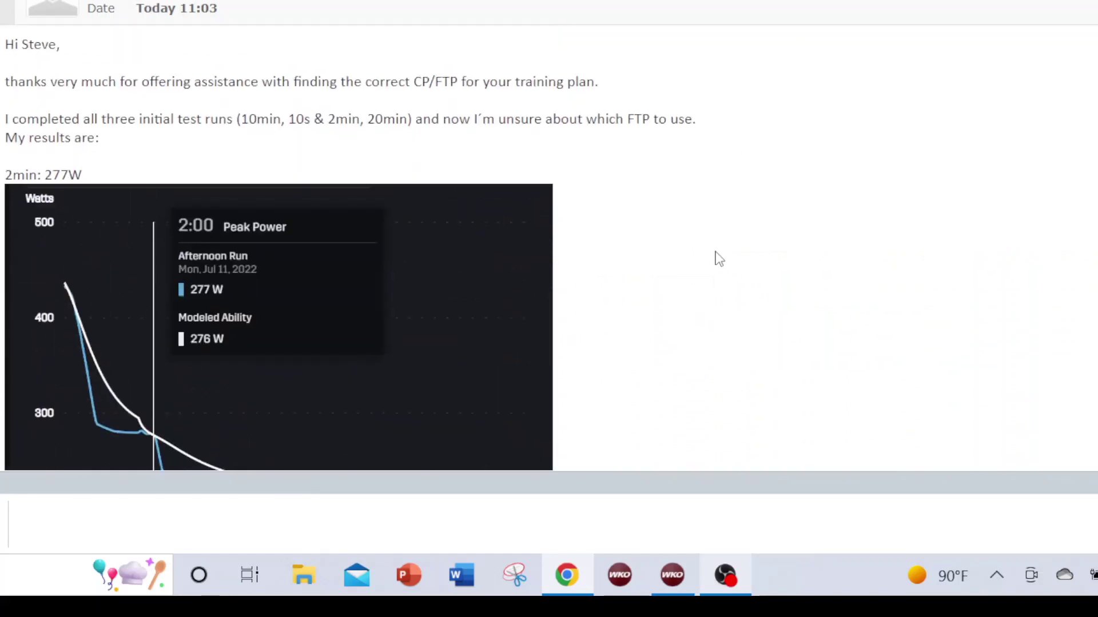